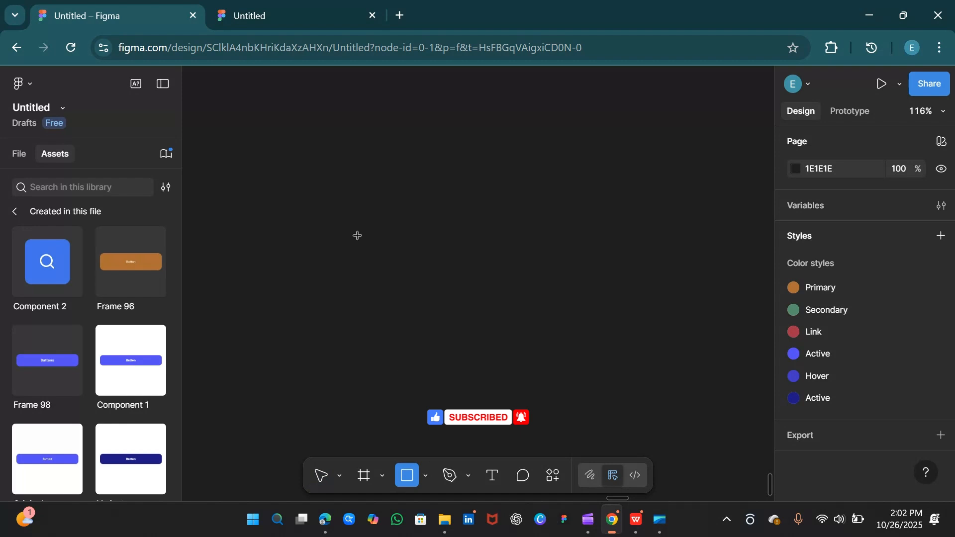
- Draw a rectangle on the empty canvas and set both its width and height to 60
drag(357, 237, 416, 286)
click(815, 369)
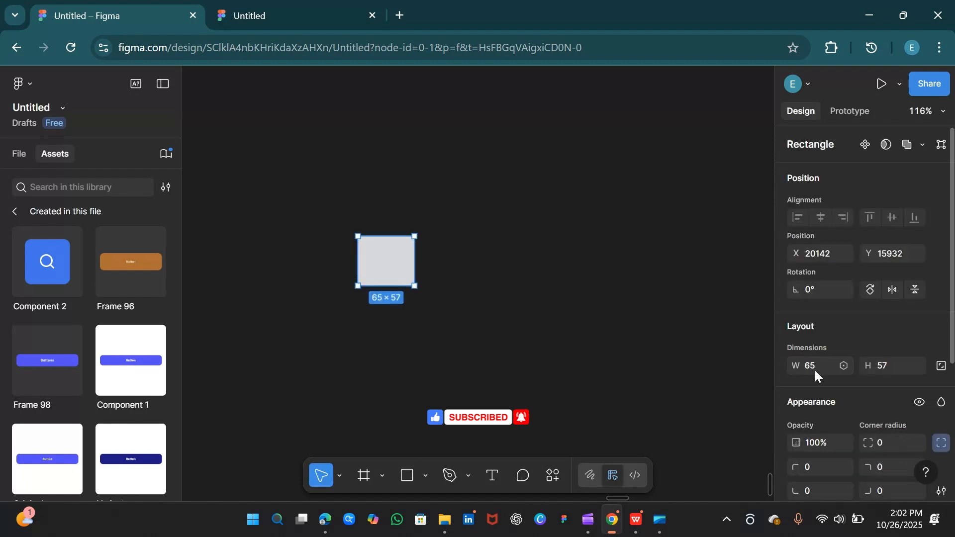
key(BackSpace)
text(60)
key(Return)
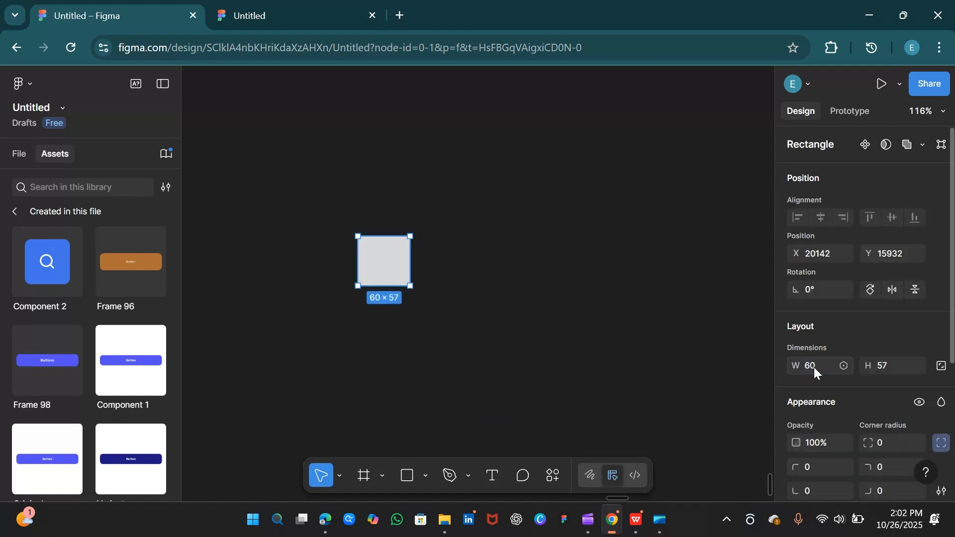
click(884, 363)
text(60)
key(Return)
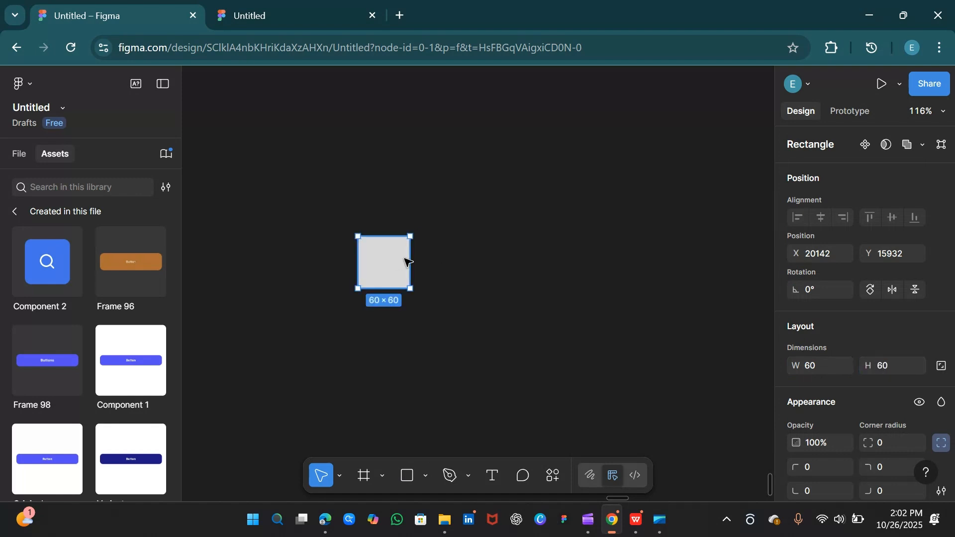
- Set the square's corner radius to 8 and shift the square slightly right and up on the canvas
drag(404, 260, 418, 260)
click(892, 444)
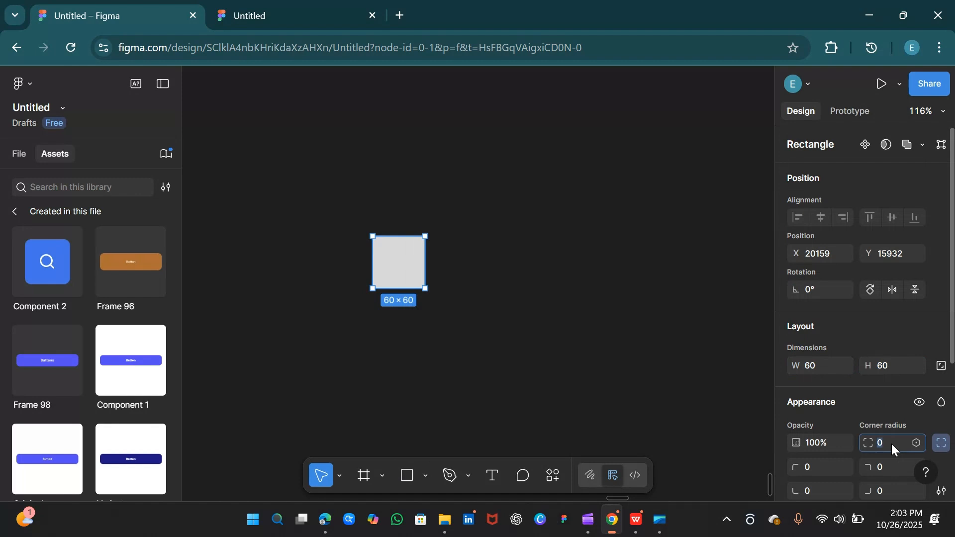
text(8)
key(Return)
mouse_move(399, 254)
mouse_down()
mouse_move(405, 243)
mouse_move(396, 237)
mouse_move(401, 251)
mouse_up()
- Search the Iconify plugin for "search" and place an outlined magnifying-glass icon on the canvas beside the square
click(551, 475)
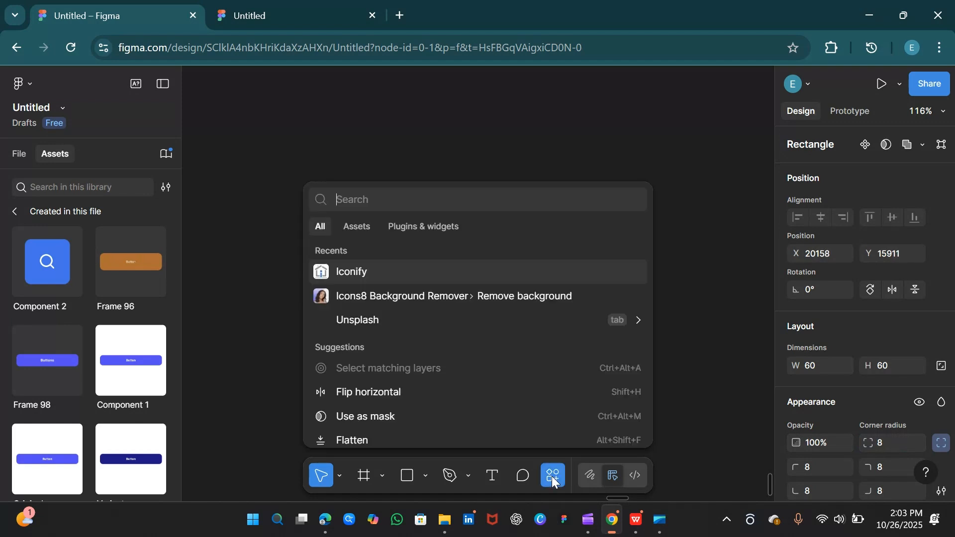
click(344, 272)
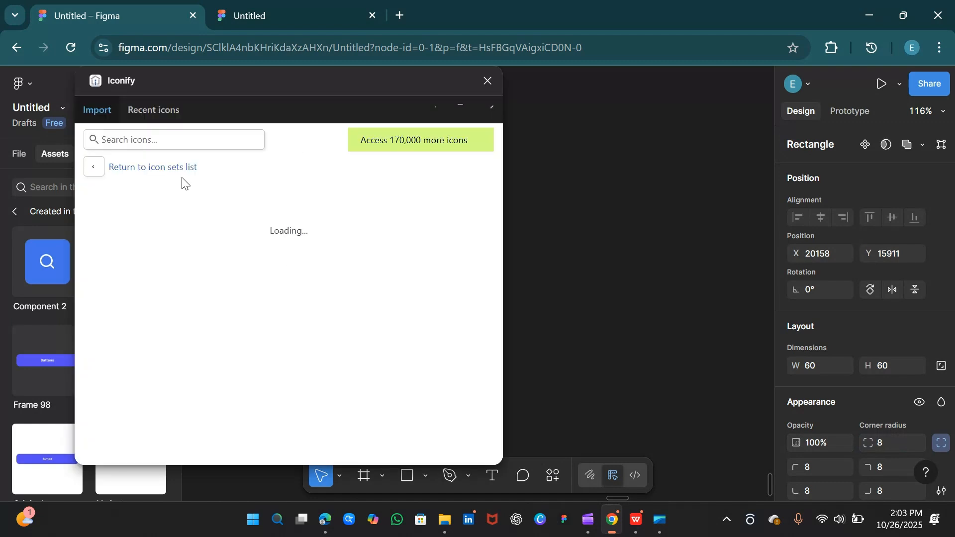
click(174, 141)
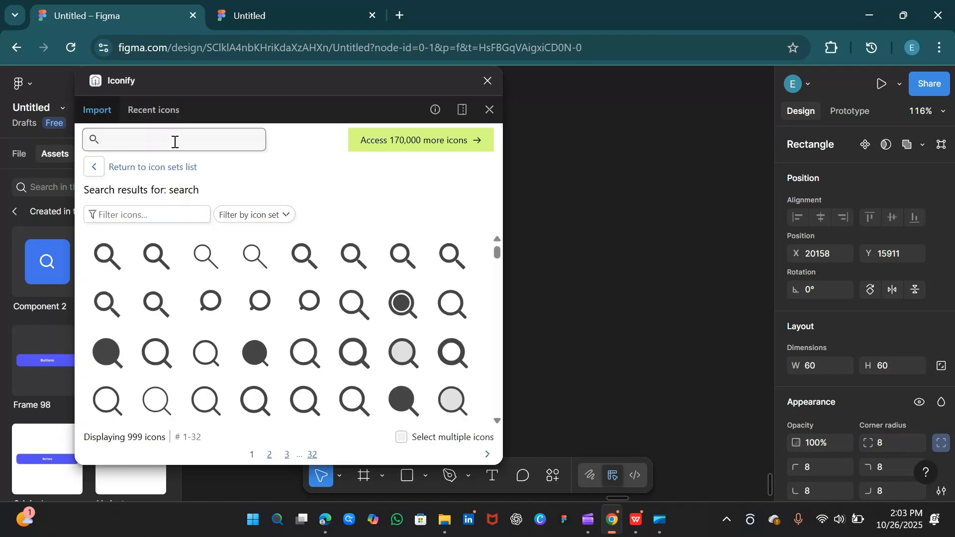
text(search)
key(Return)
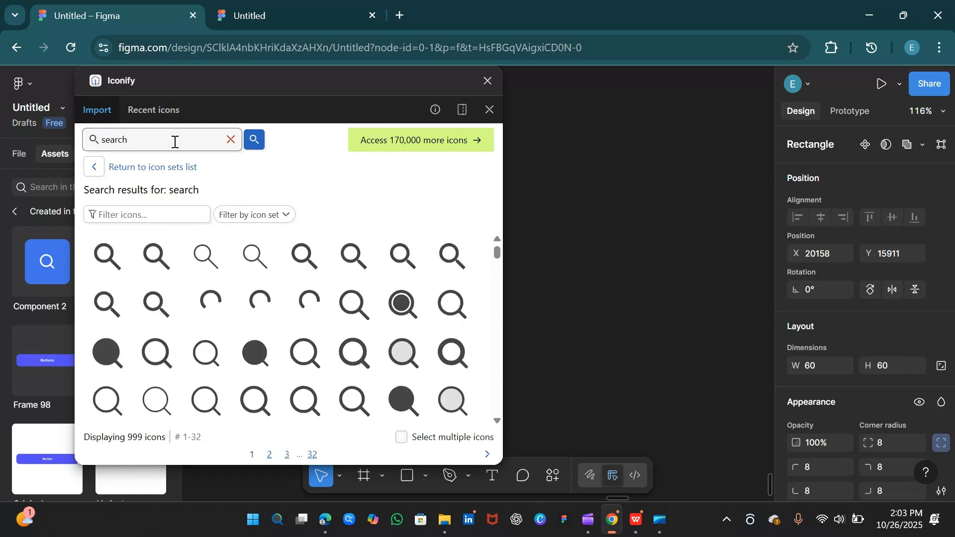
drag(455, 313, 544, 287)
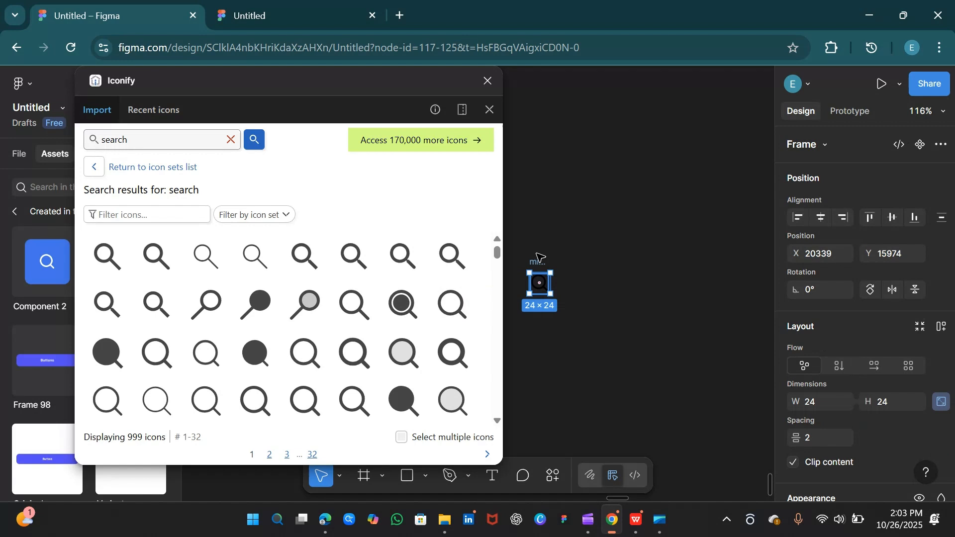
click(488, 80)
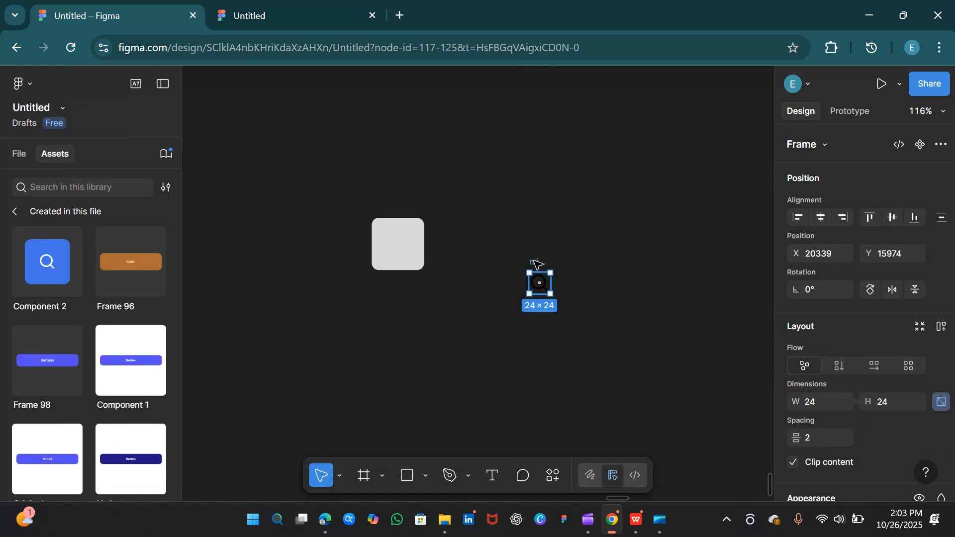
- Centre the magnifying-glass icon on the square and wrap both in an auto layout frame
drag(537, 264, 395, 223)
click(510, 271)
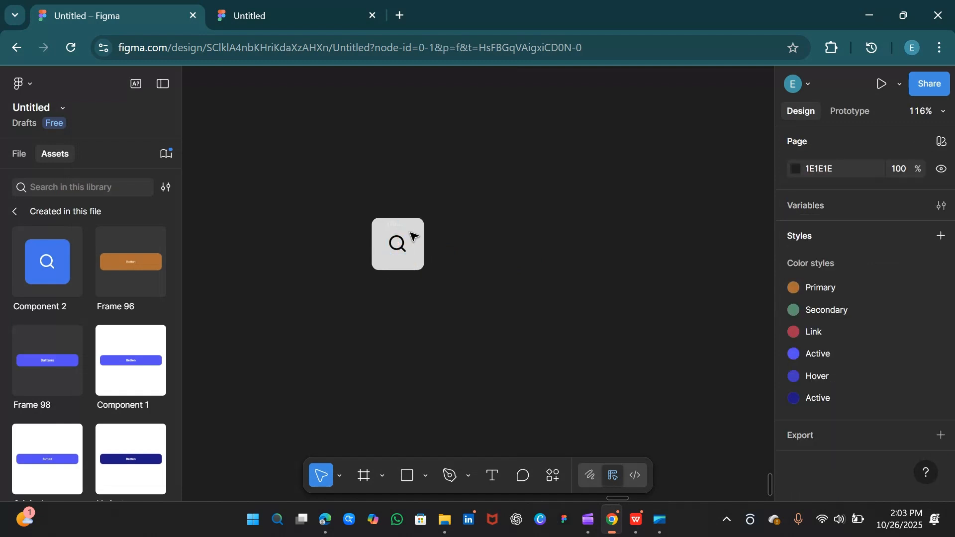
drag(348, 188, 465, 307)
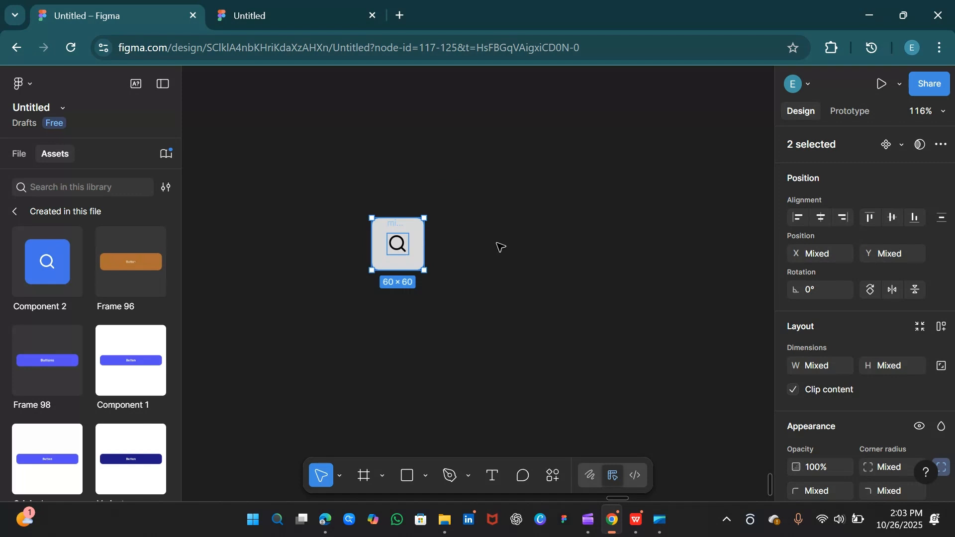
key(shift+a)
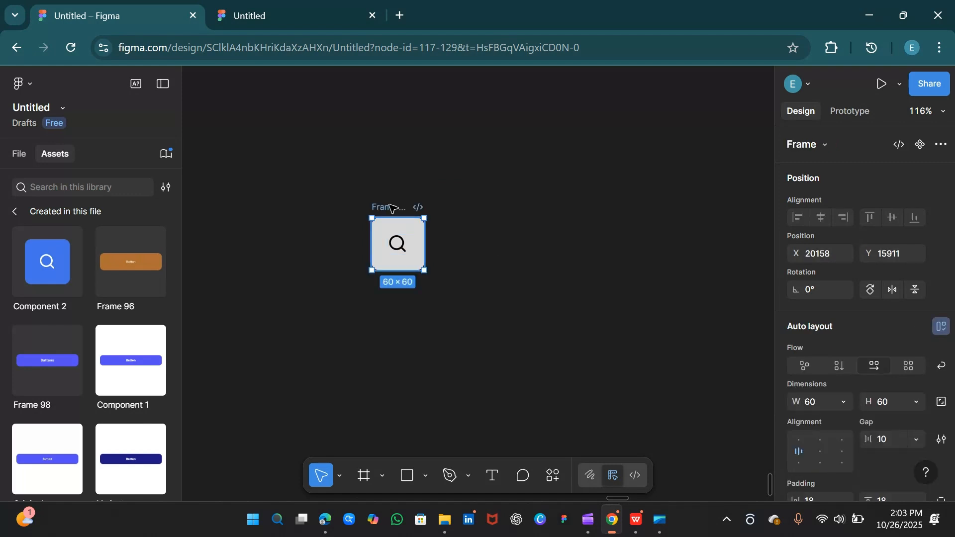
drag(397, 207, 400, 201)
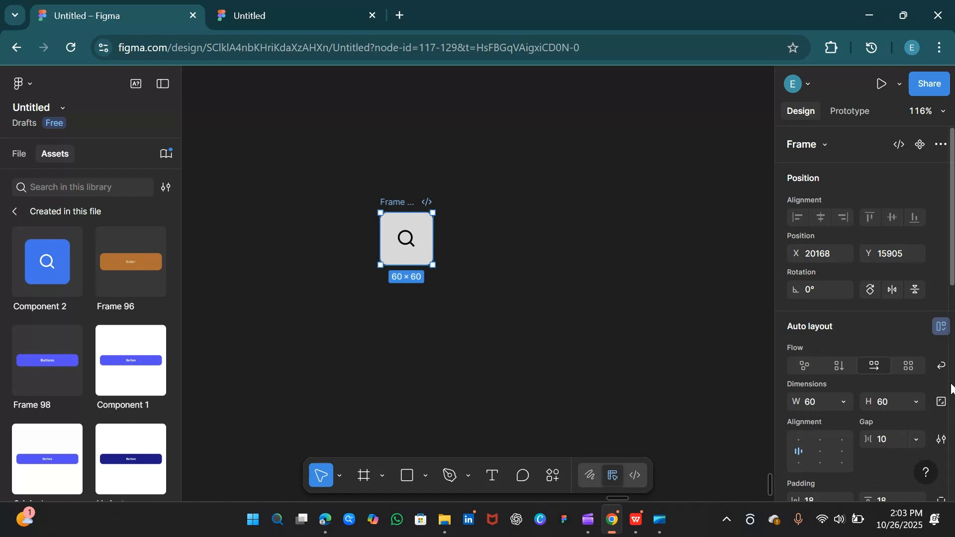
- Change the icon frame's fill to the blue page colour 1976D2
scroll(846, 348, down, 5)
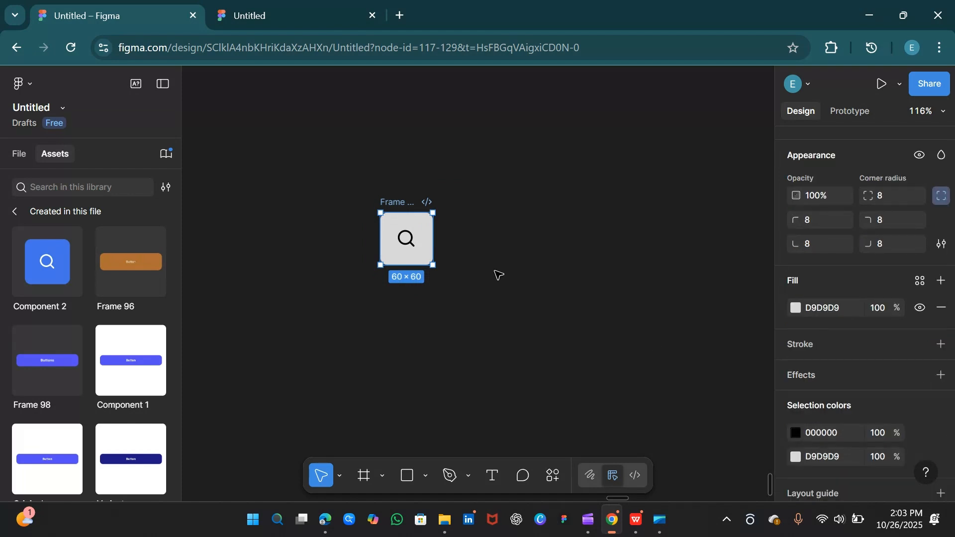
click(796, 306)
scroll(766, 399, down, 3)
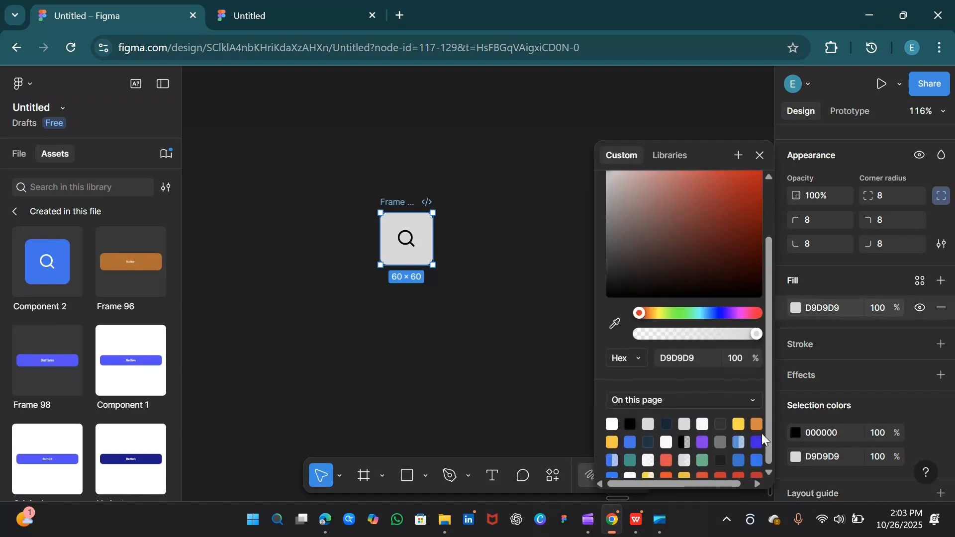
click(739, 460)
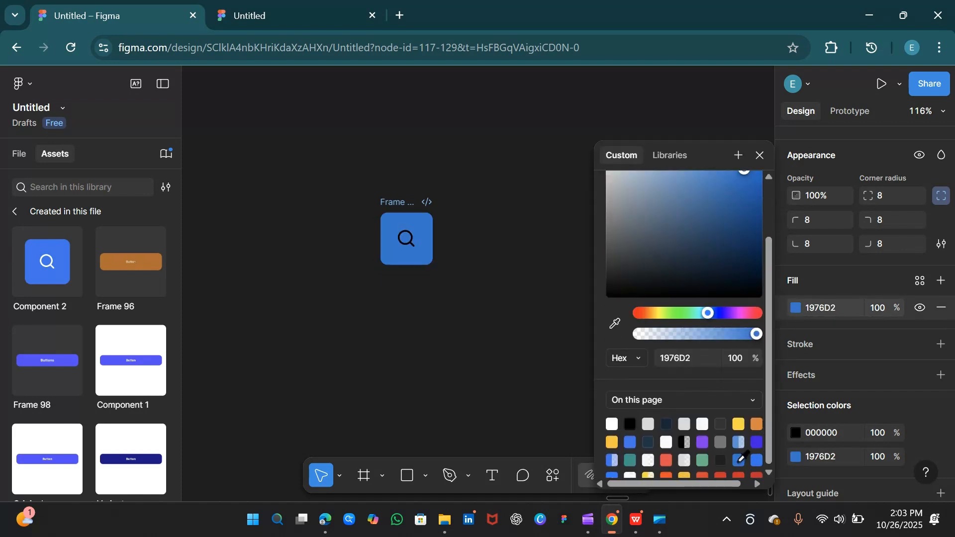
click(760, 155)
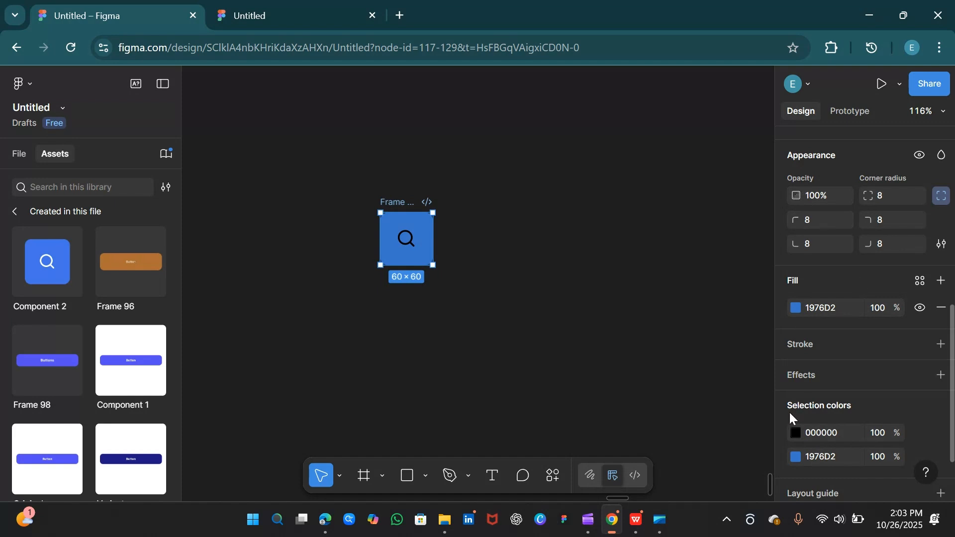
- Recolour the black magnifying-glass icon inside the frame to white, FFFFFF
click(794, 432)
scroll(741, 430, down, 3)
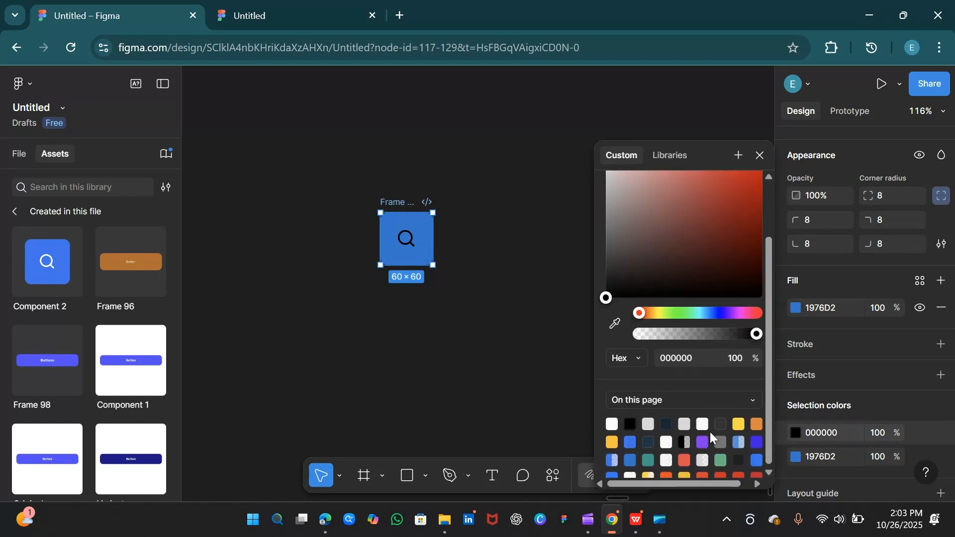
click(613, 424)
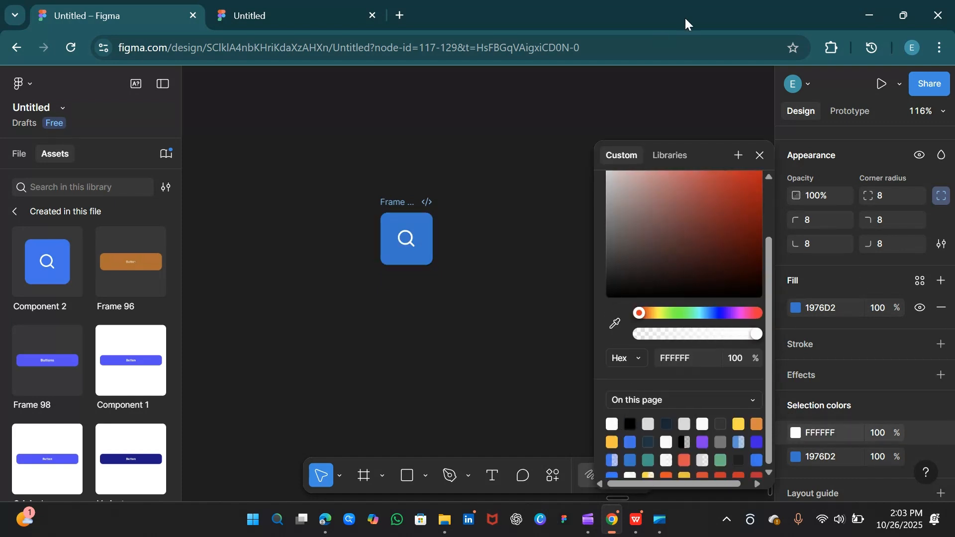
click(761, 156)
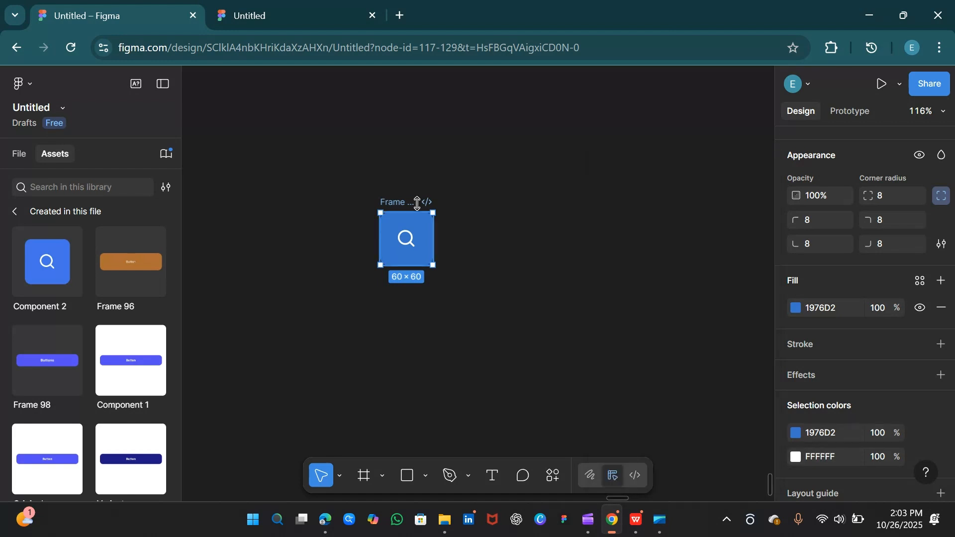
- Duplicate the blue icon frame and place the copy directly below the original
drag(398, 203, 407, 196)
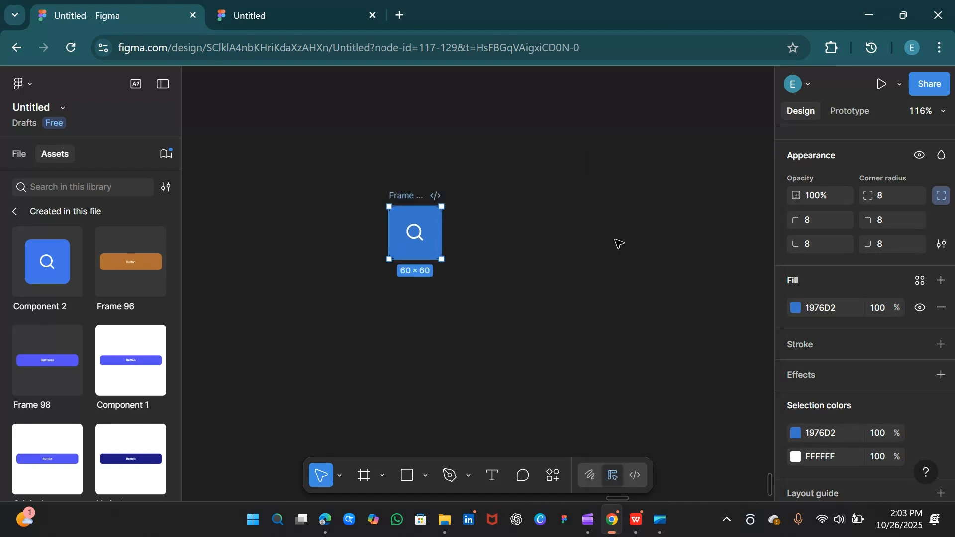
key(ctrl+d)
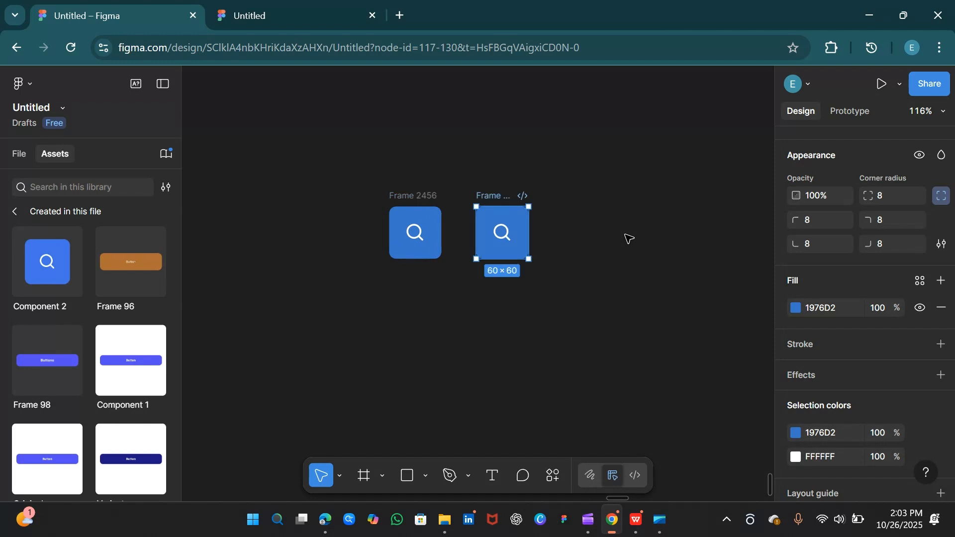
drag(490, 198, 403, 286)
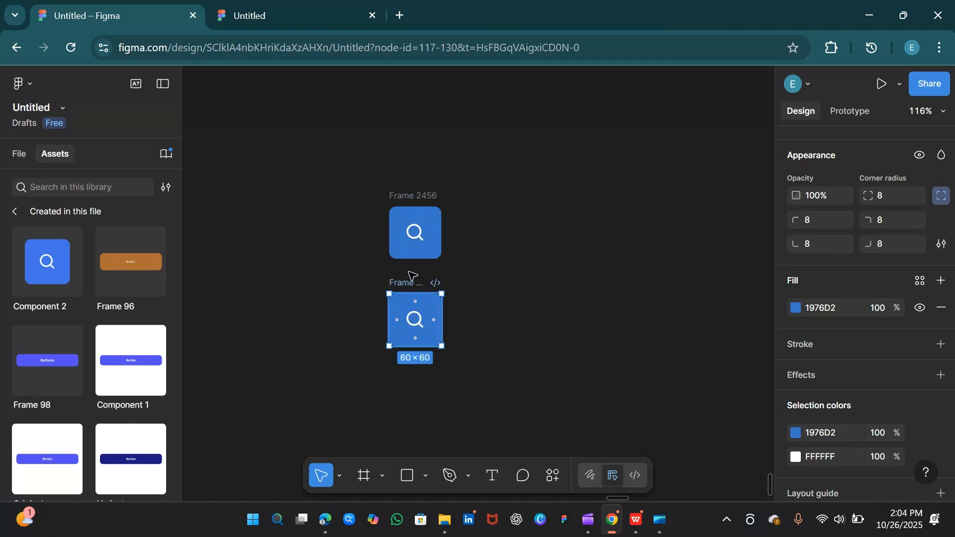
- Add the text "Search" beside the lower icon frame, resize its box to 56 × 18, and centre it vertically on the icon
click(493, 476)
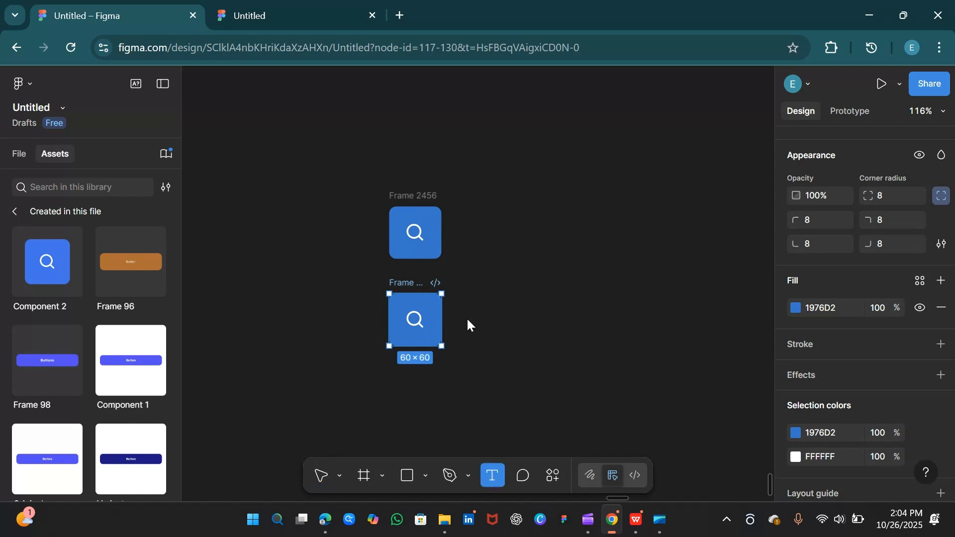
click(490, 320)
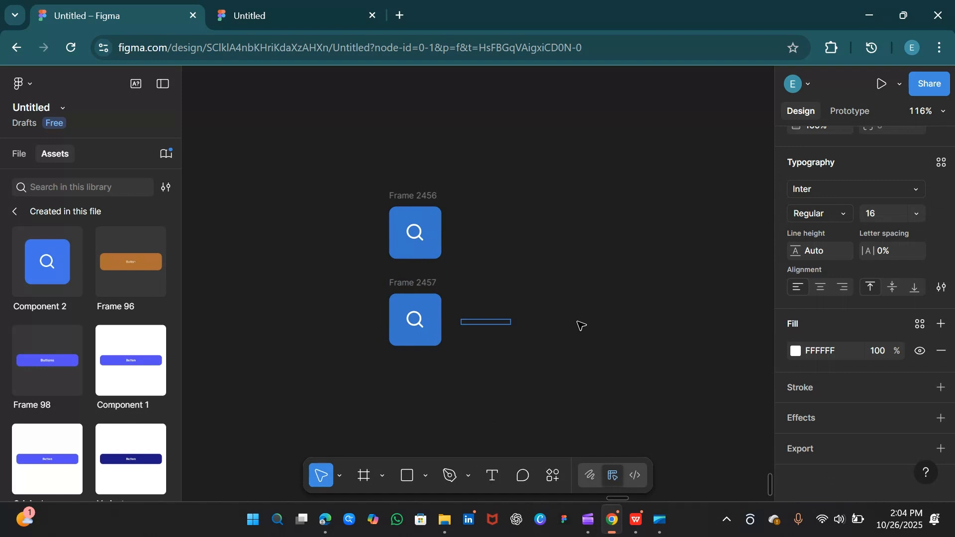
text(Search)
key(Escape)
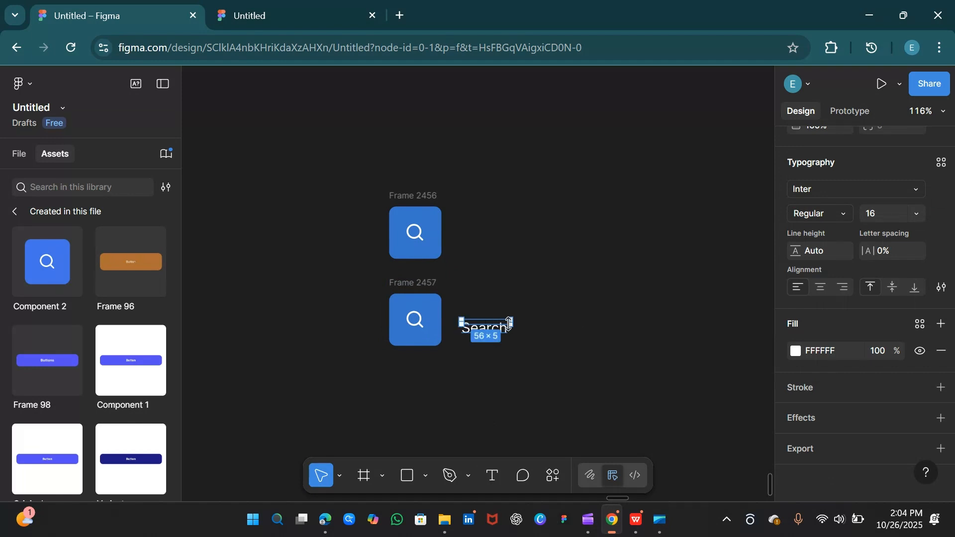
drag(495, 331, 495, 334)
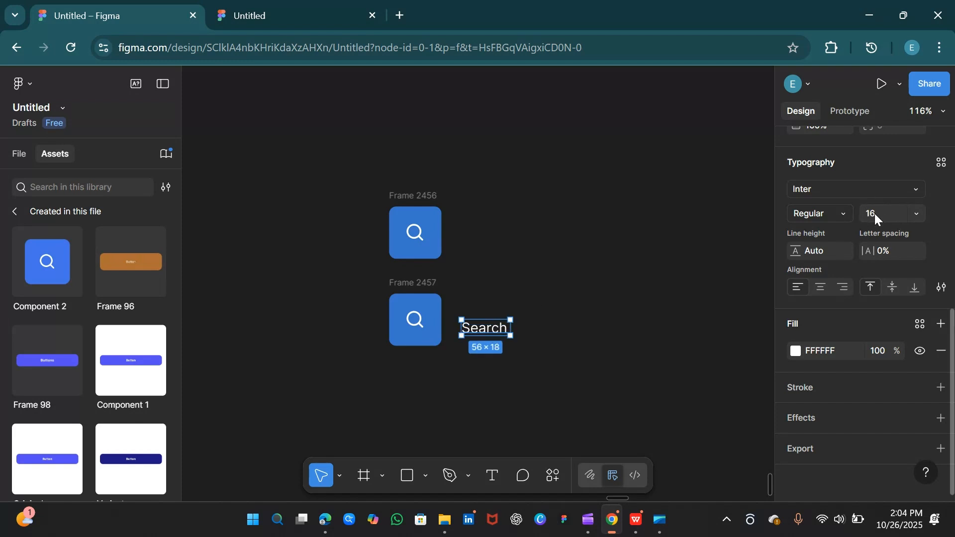
drag(489, 332, 489, 321)
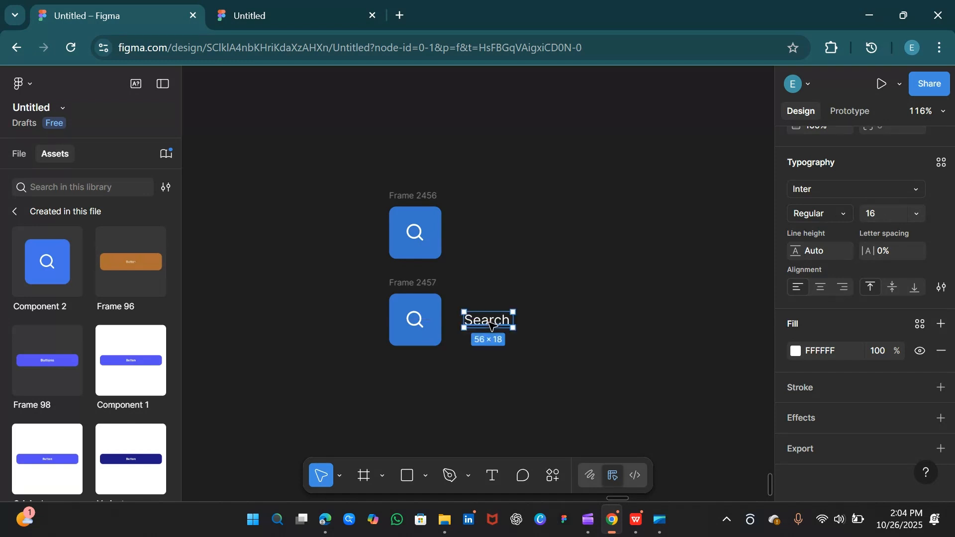
- Wrap the "Search" text in an auto layout frame, set the frame's height to 60, and move it up slightly beside the lower icon
key(shift+a)
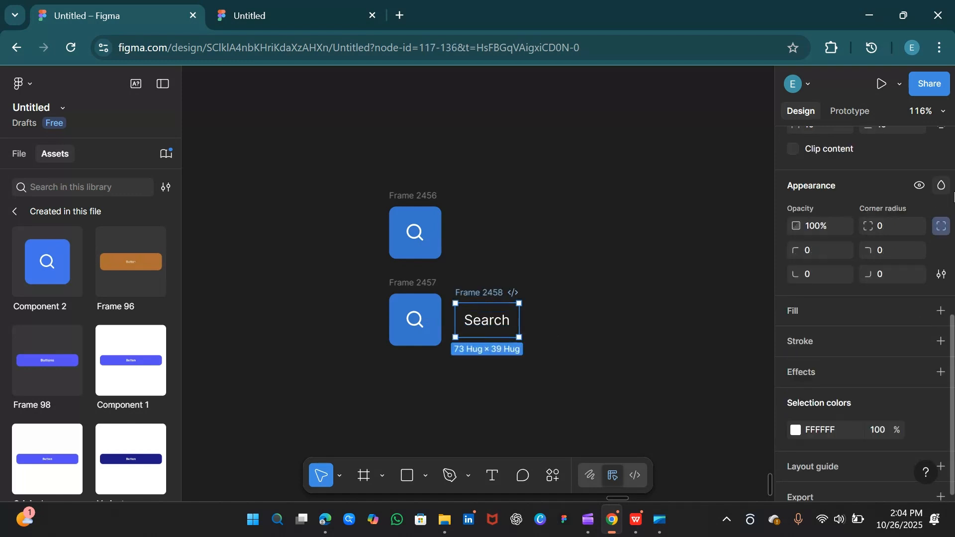
scroll(952, 198, up, 8)
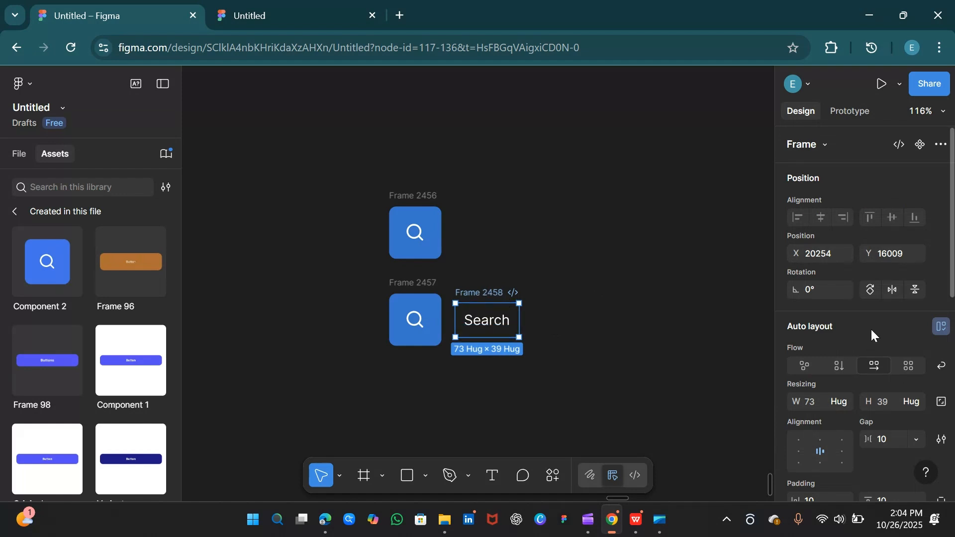
click(889, 402)
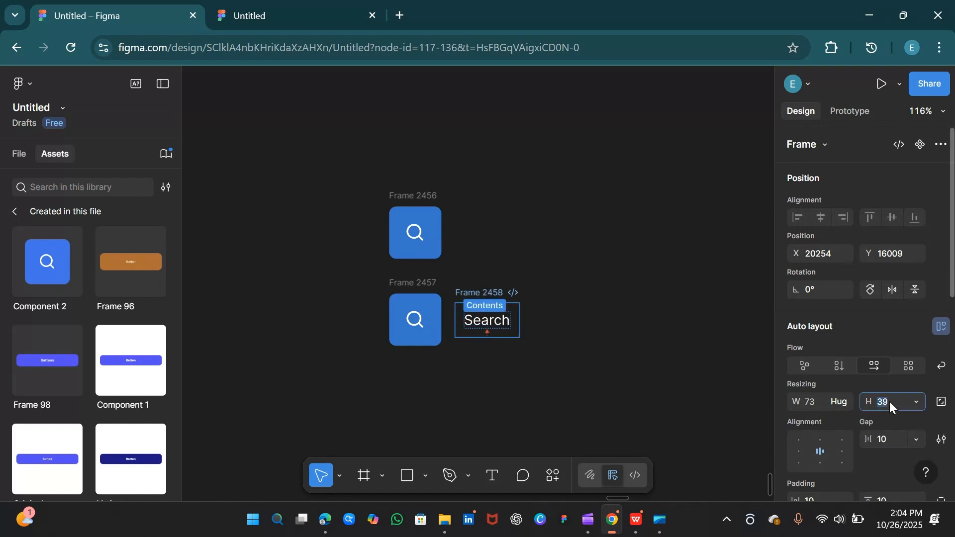
key(Return)
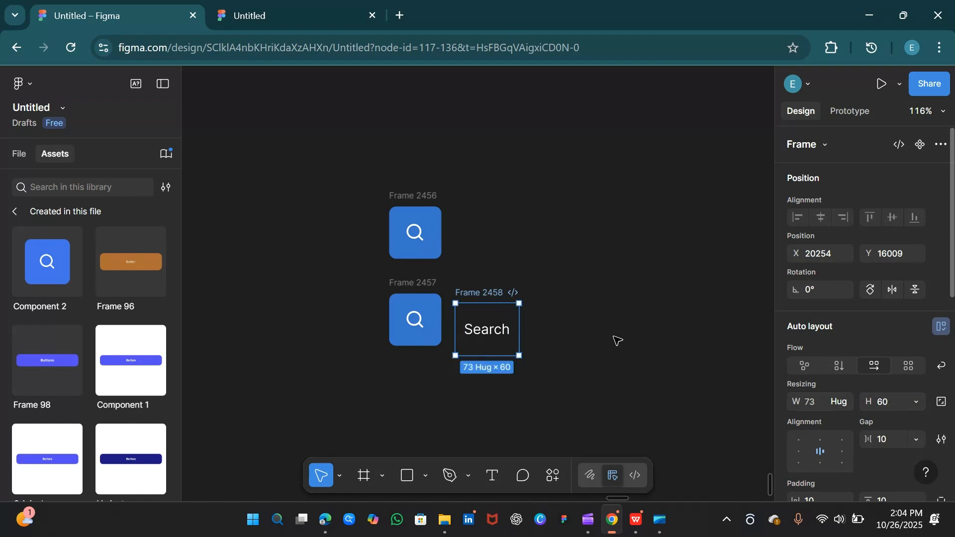
drag(491, 294, 490, 288)
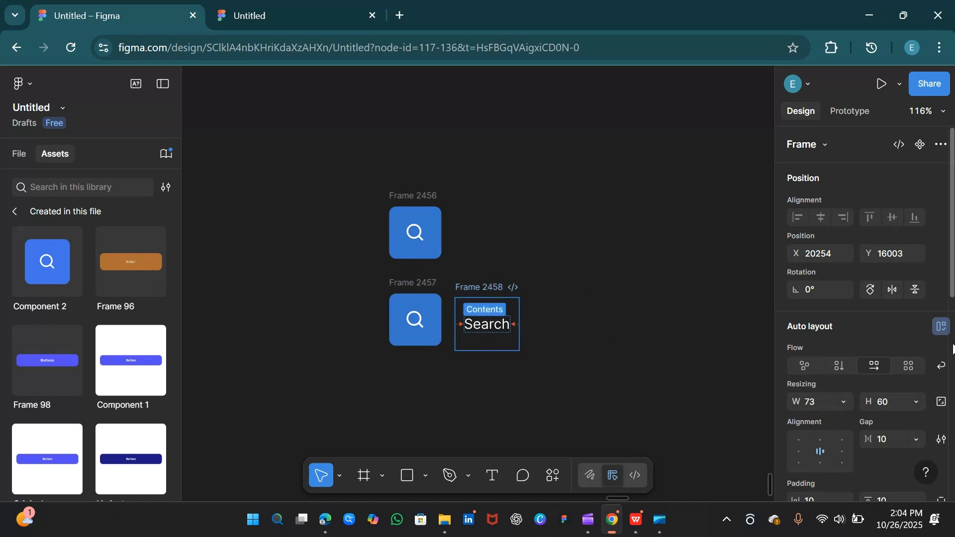
scroll(951, 354, down, 5)
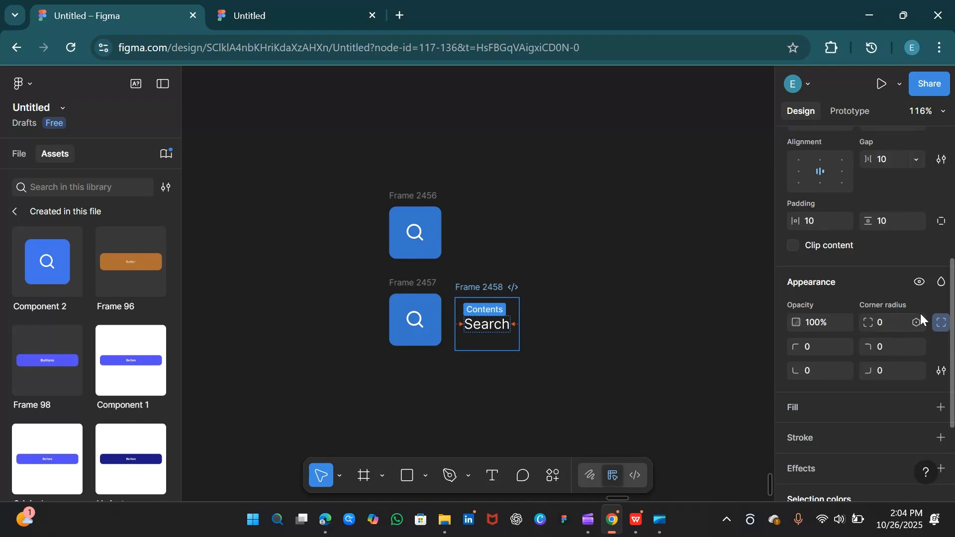
- Set the "Search" frame's corner radius to 8 and line the frame up vertically with the lower icon frame
click(886, 326)
text(8)
key(Return)
mouse_move(490, 286)
mouse_down()
mouse_move(499, 281)
mouse_move(480, 284)
mouse_move(493, 284)
mouse_up()
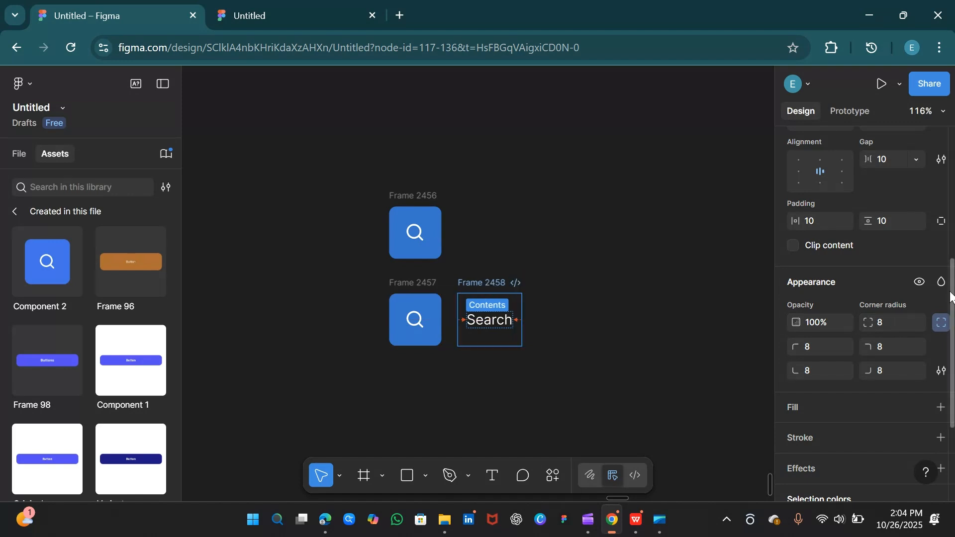
- Add a light blue fill, 7AA9D7, to the "Search" frame, starting from the page's blue 1976D2
scroll(920, 348, down, 2)
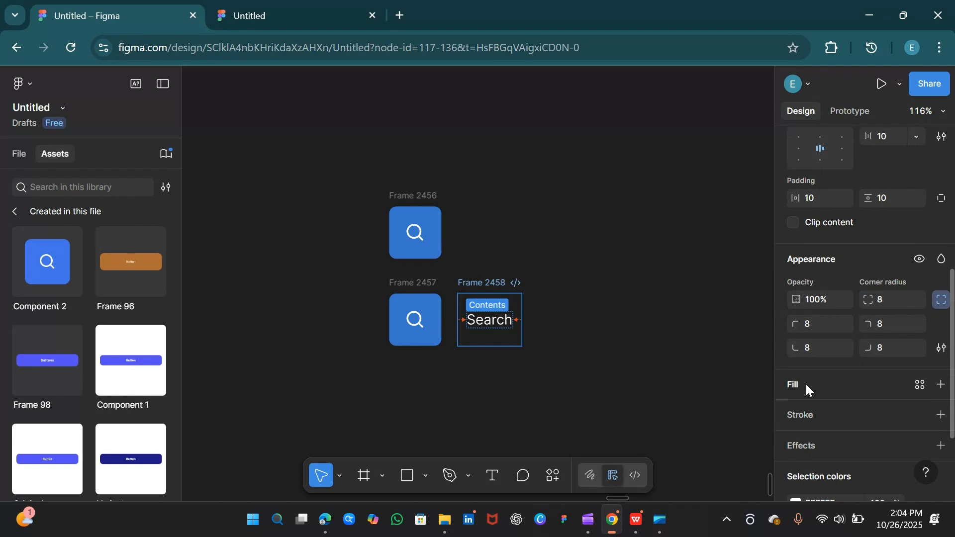
click(941, 385)
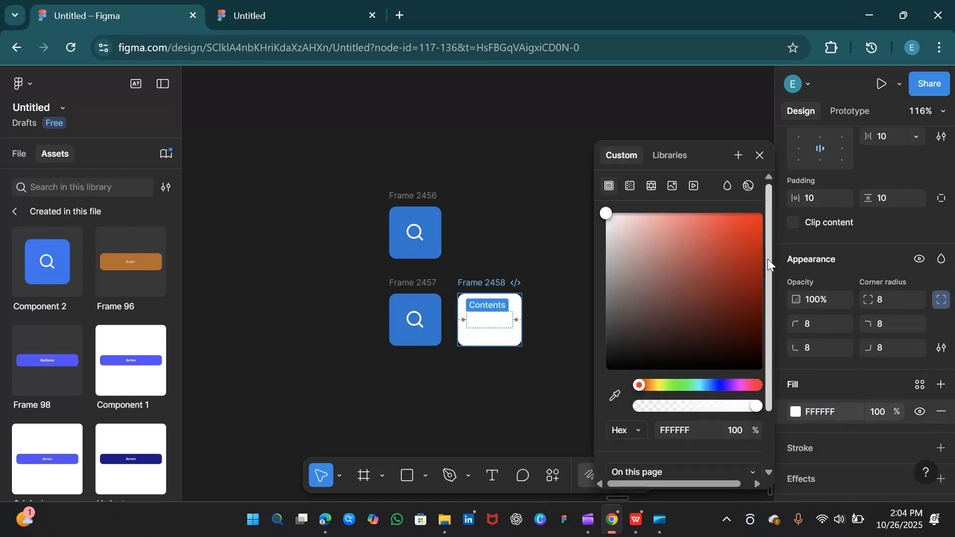
drag(768, 259, 766, 321)
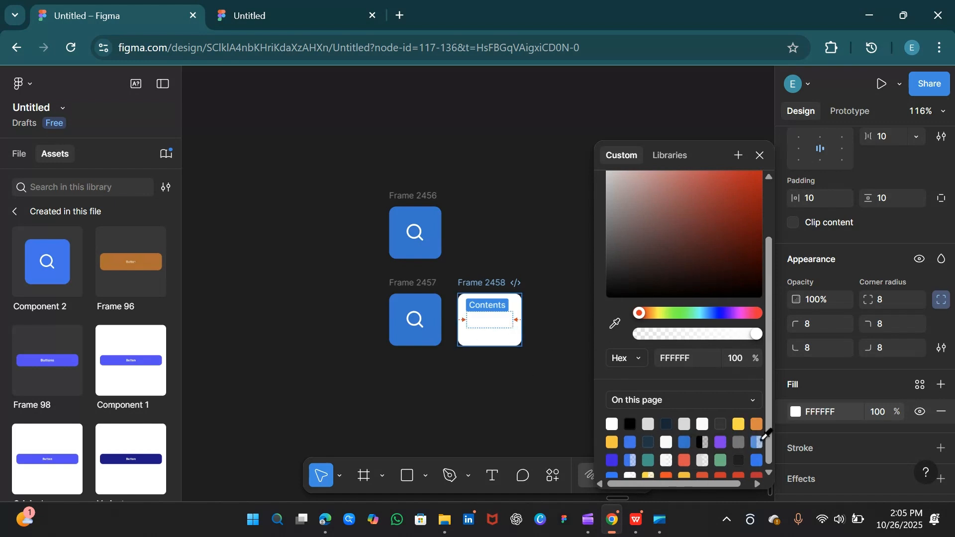
click(685, 442)
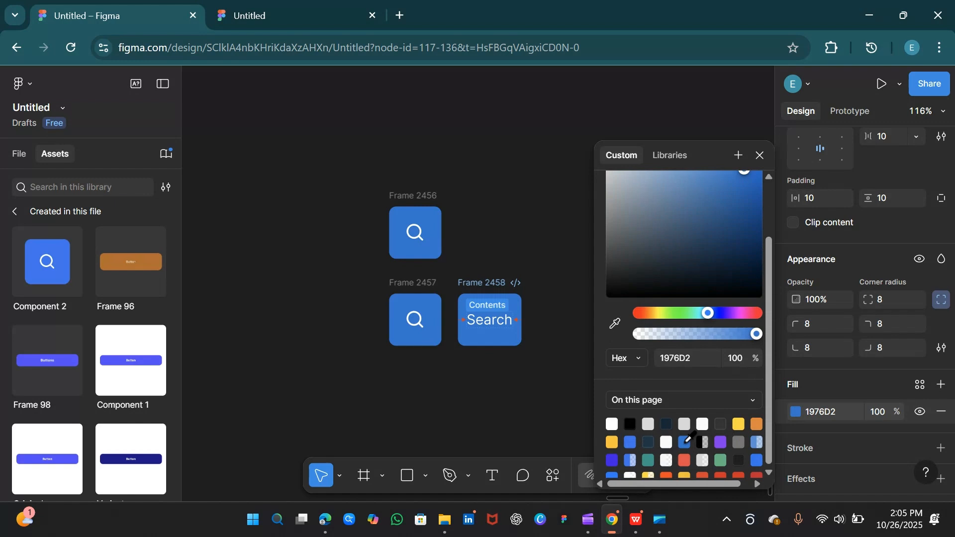
click(715, 171)
drag(700, 175, 667, 177)
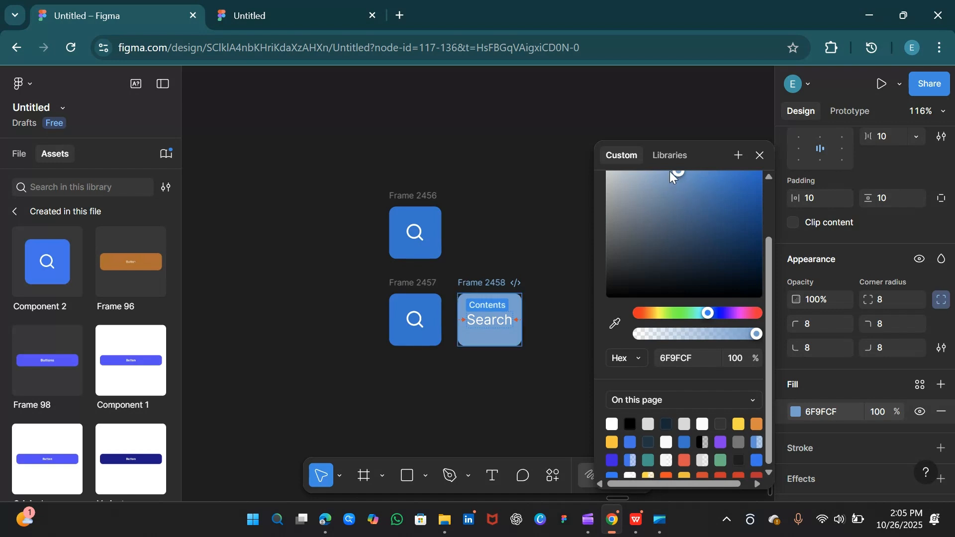
drag(671, 174, 690, 174)
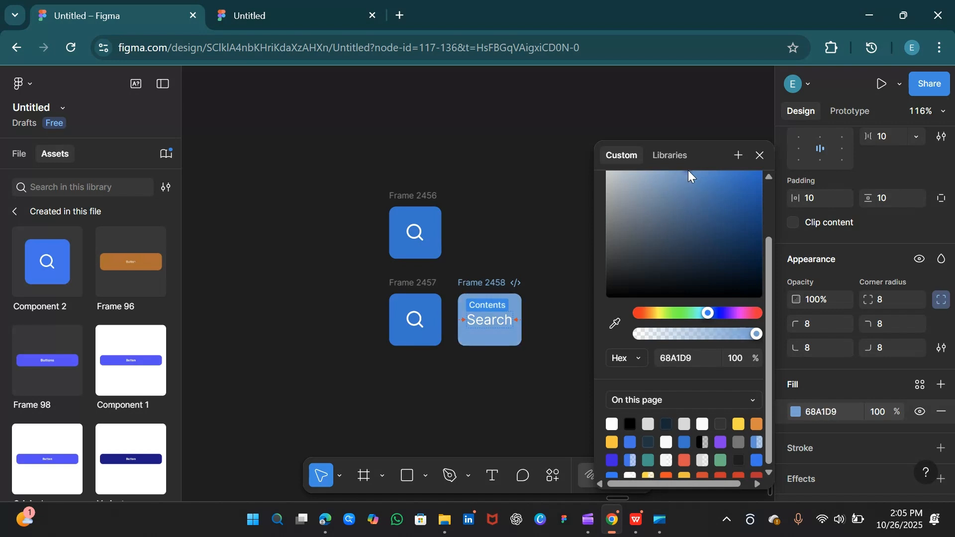
click(675, 172)
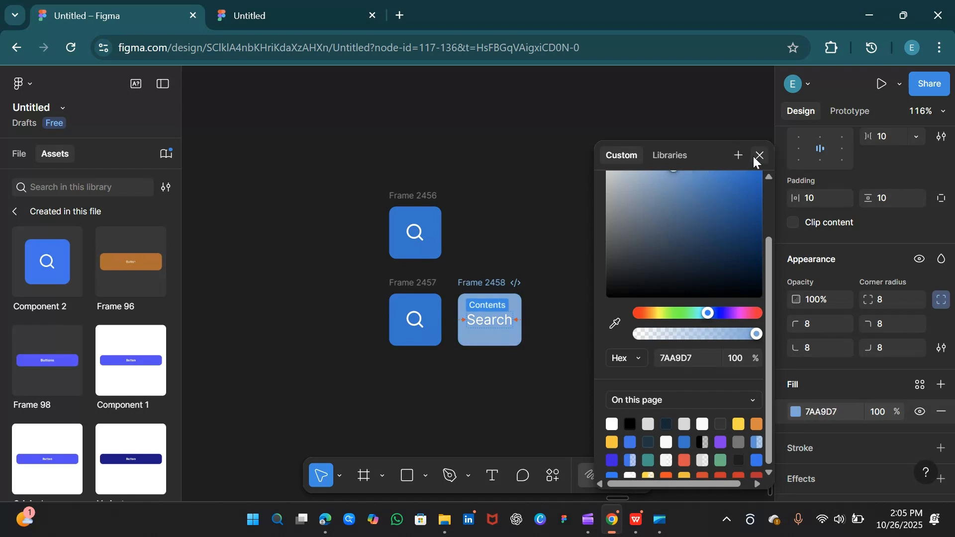
key(Escape)
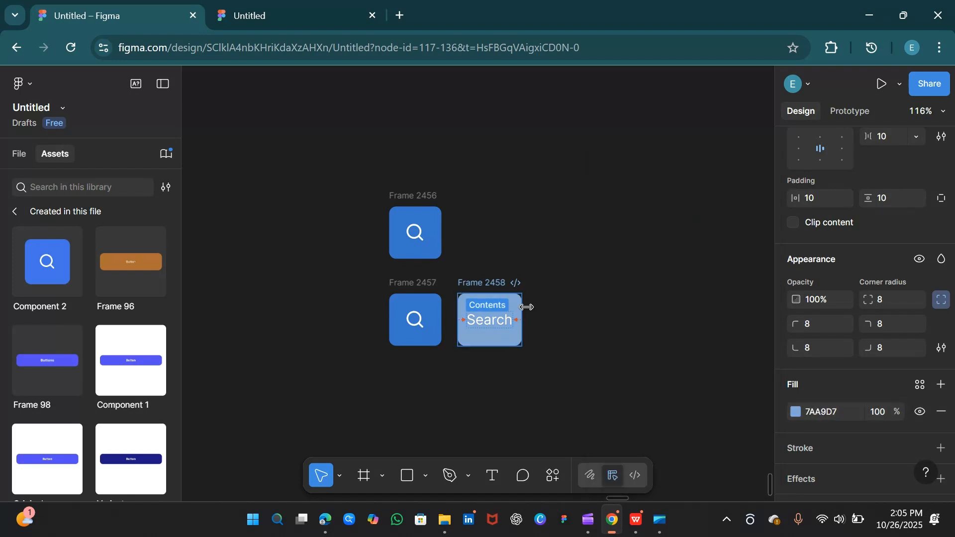
- Widen the "Search" frame to 250 and move it flush against the right edge of the lower icon frame
drag(551, 309, 653, 315)
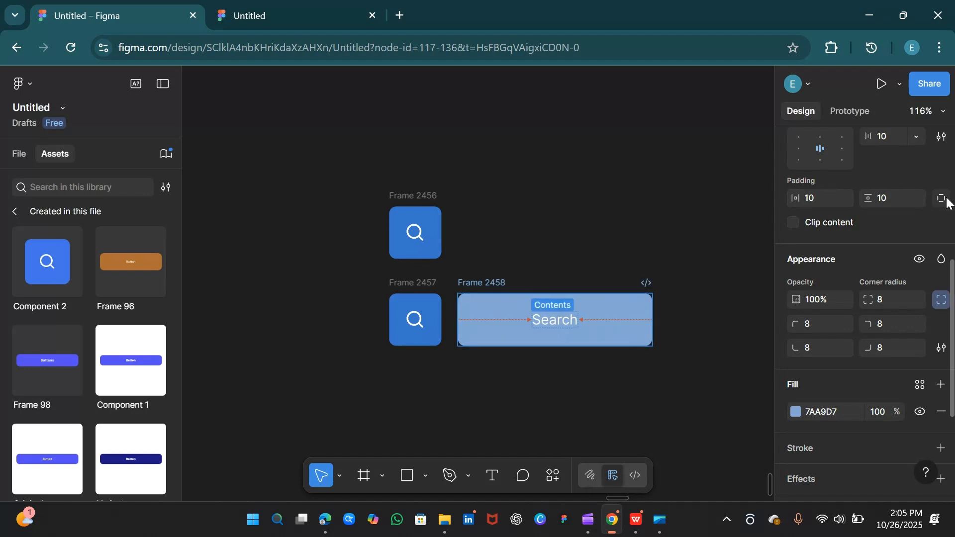
scroll(951, 206, up, 5)
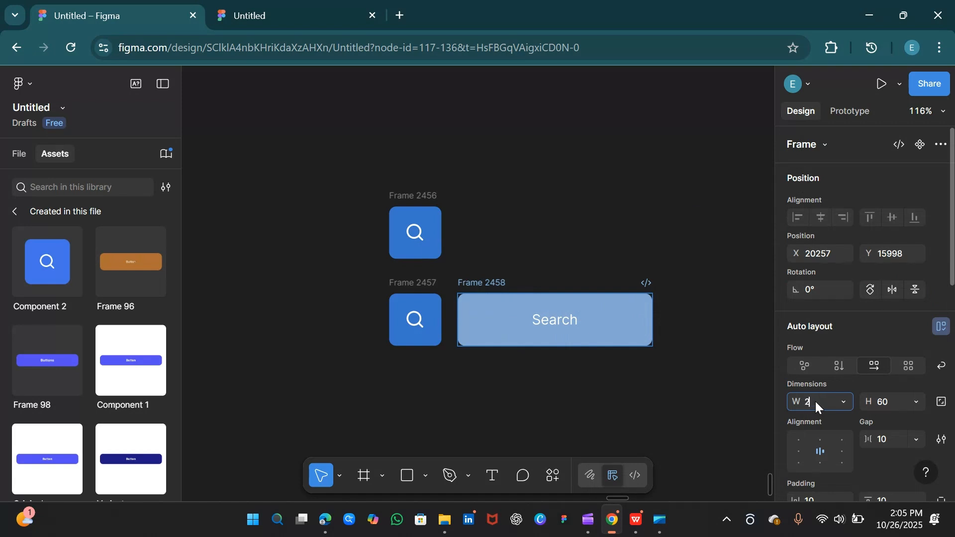
key(Return)
drag(503, 282, 488, 282)
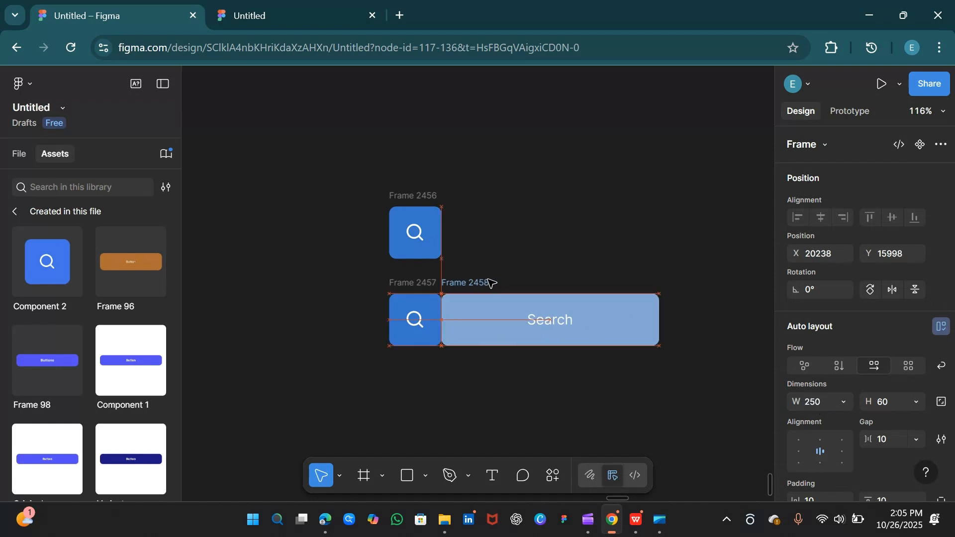
click(559, 256)
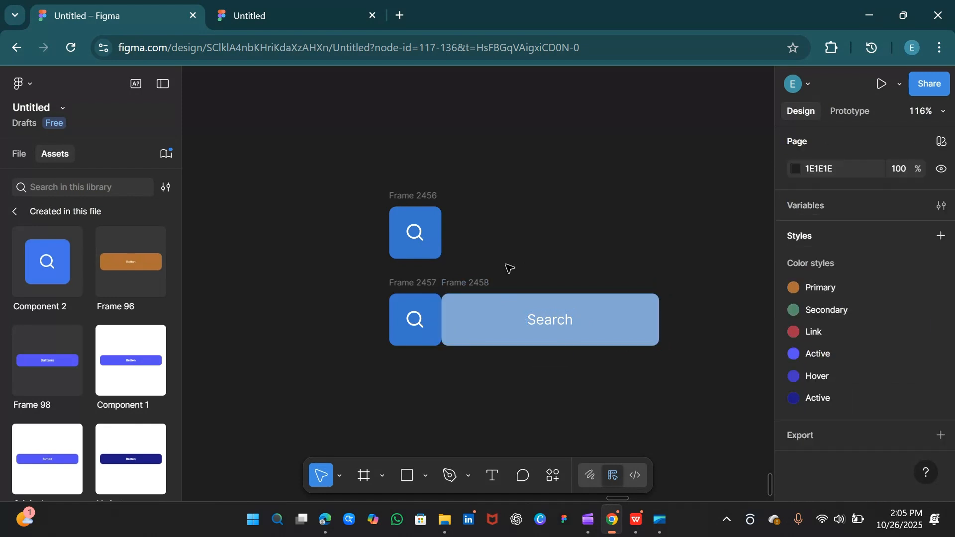
- Set the top-left and bottom-left corner radii of the "Search" frame to 0
click(482, 283)
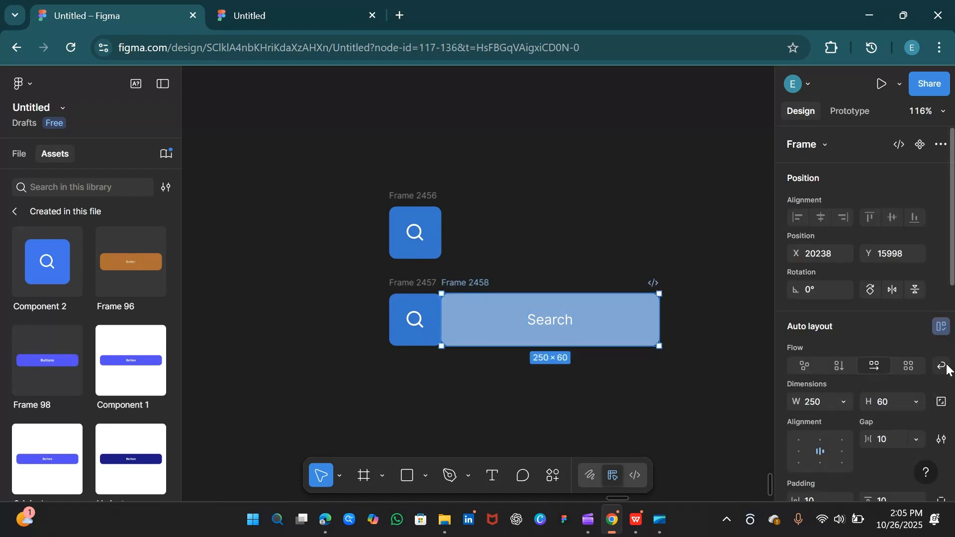
scroll(875, 348, down, 5)
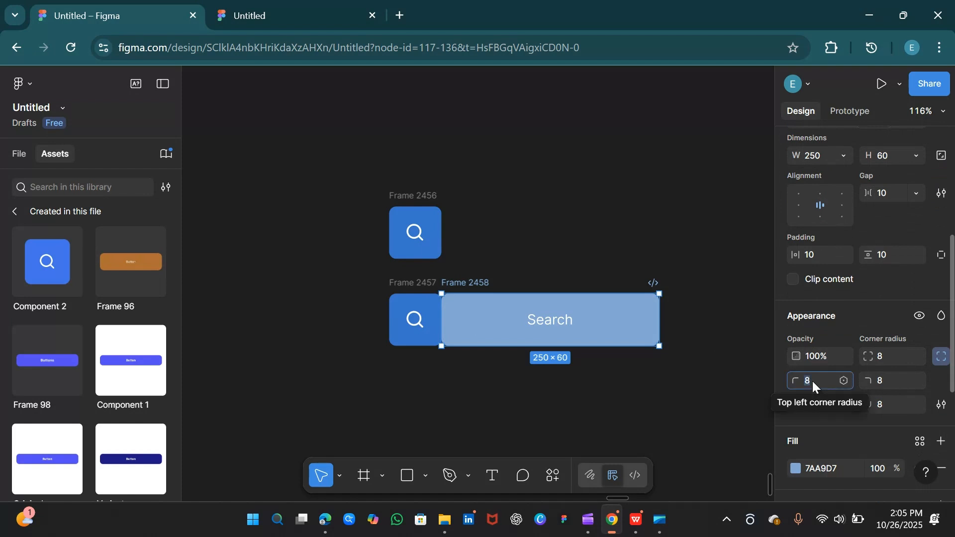
text(0)
key(Return)
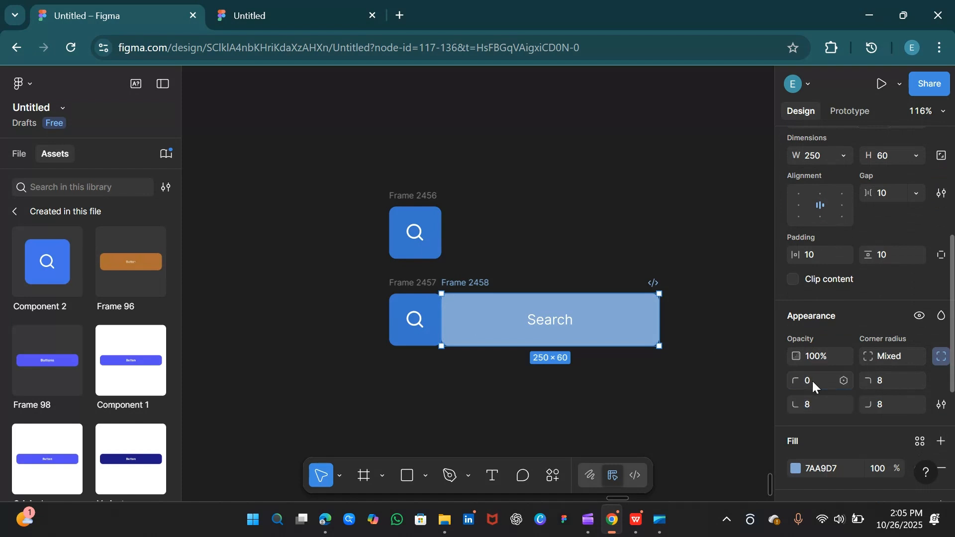
click(807, 407)
text(0)
key(Return)
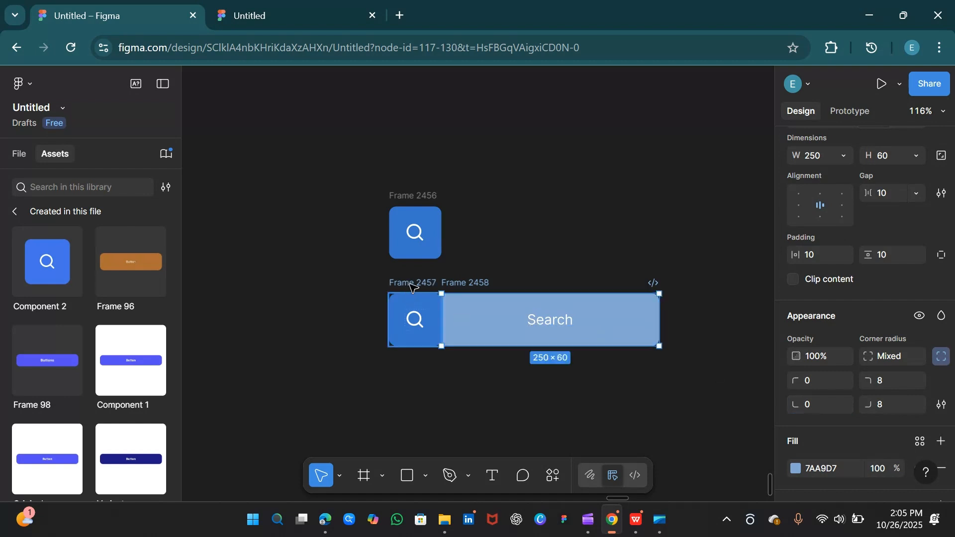
- Set the top-right and bottom-right corner radii of the lower icon frame to 0
click(412, 287)
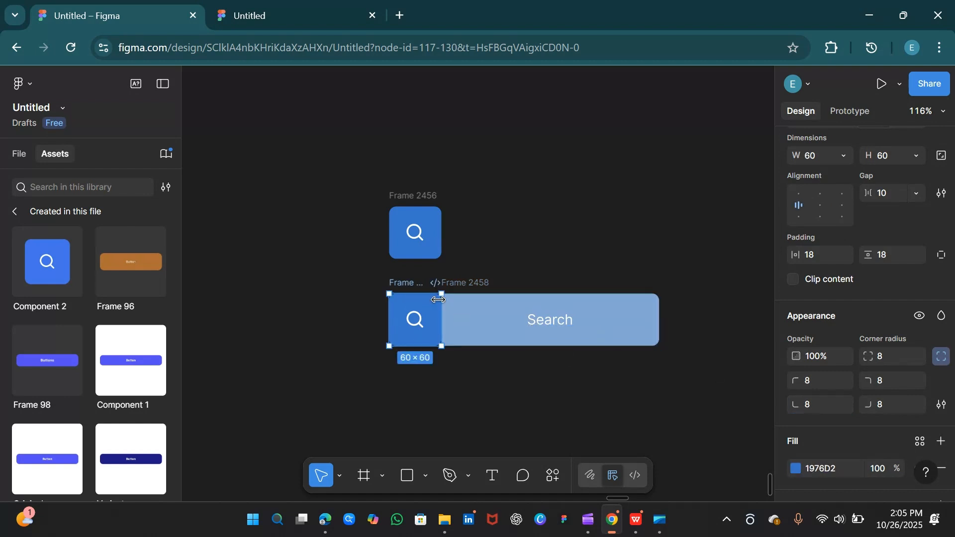
click(886, 383)
text(0)
key(Return)
click(891, 405)
text(0)
key(Return)
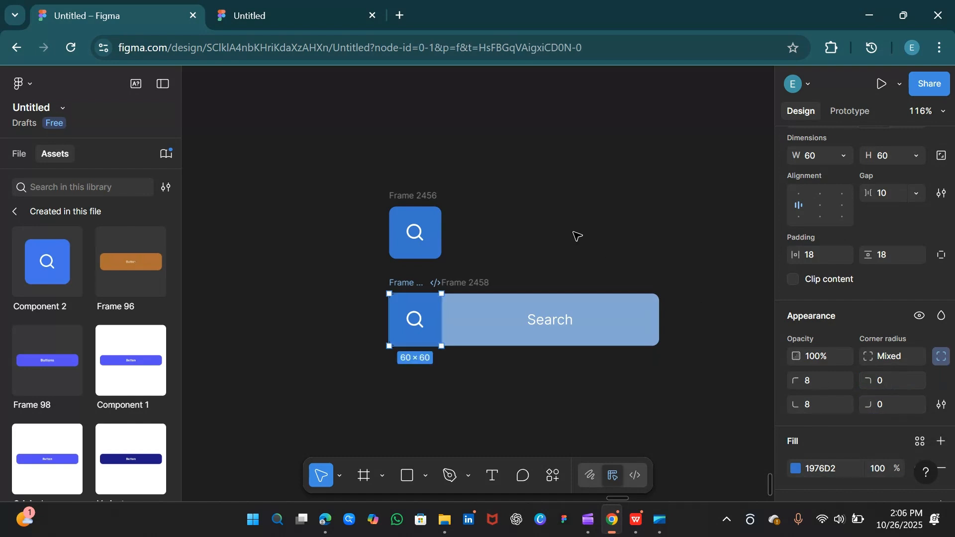
click(575, 237)
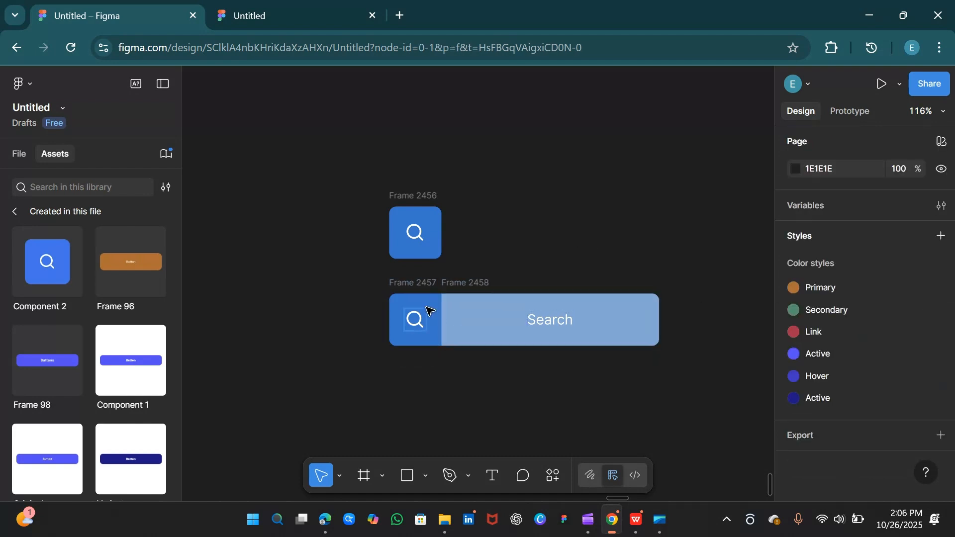
- Wrap the lower icon and "Search" frames in one auto layout frame and widen the vertical space between it and the upper icon frame
drag(343, 274, 462, 309)
drag(678, 367, 717, 374)
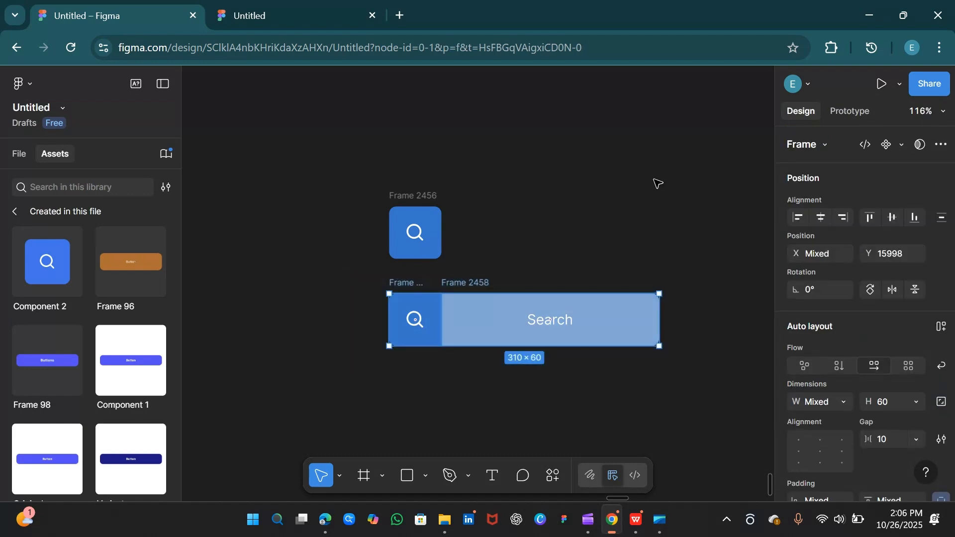
key(shift+a)
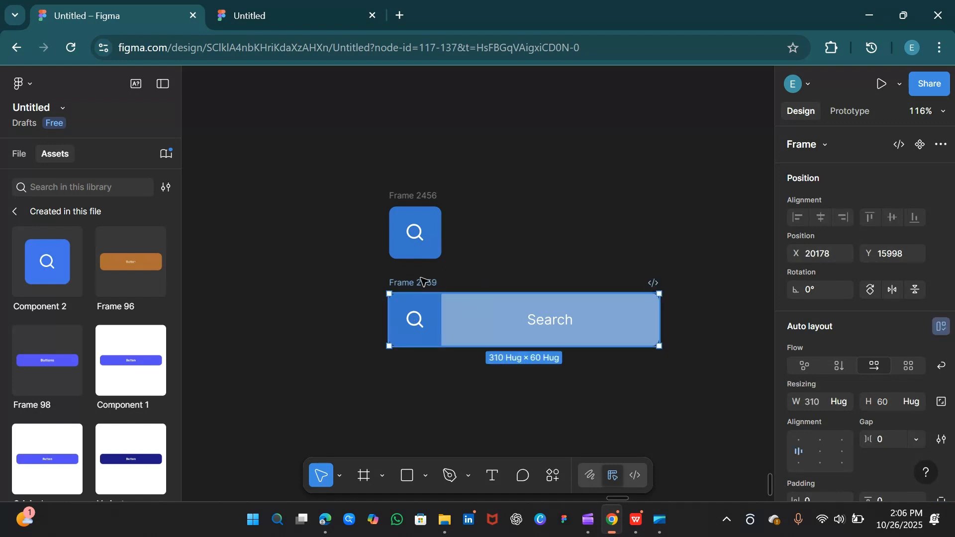
drag(413, 285, 381, 302)
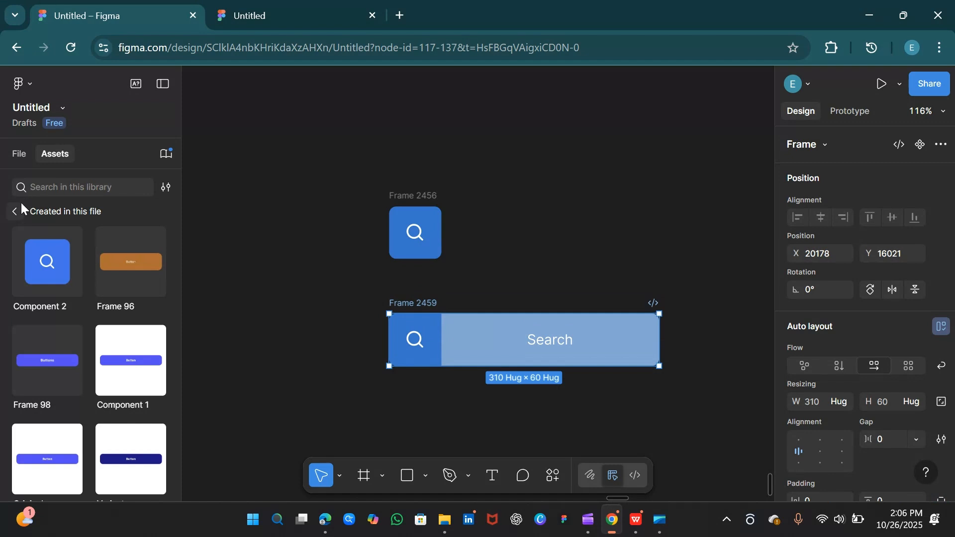
drag(421, 196, 418, 192)
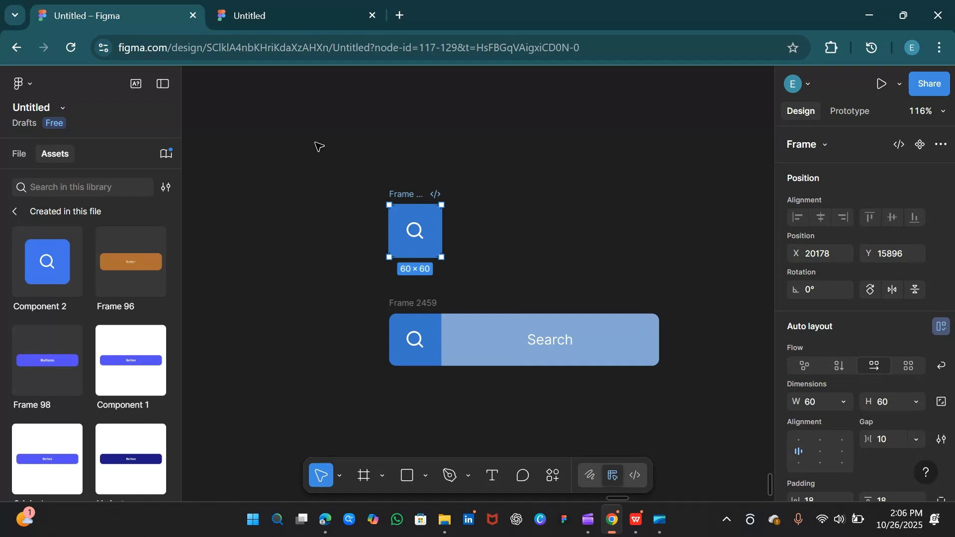
- Create a component set from the icon frame and the expanded search frame, and shift the set slightly left and up
drag(321, 123, 715, 424)
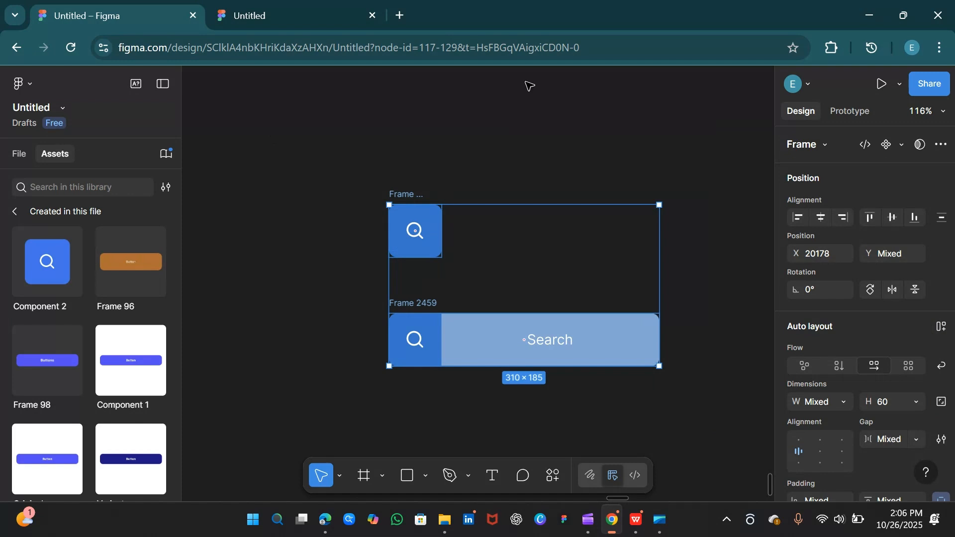
click(903, 145)
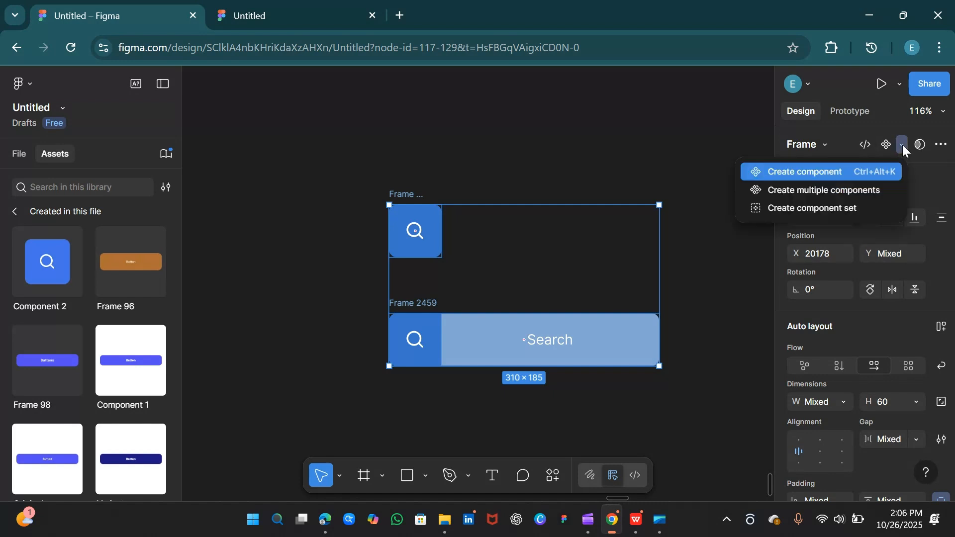
click(814, 210)
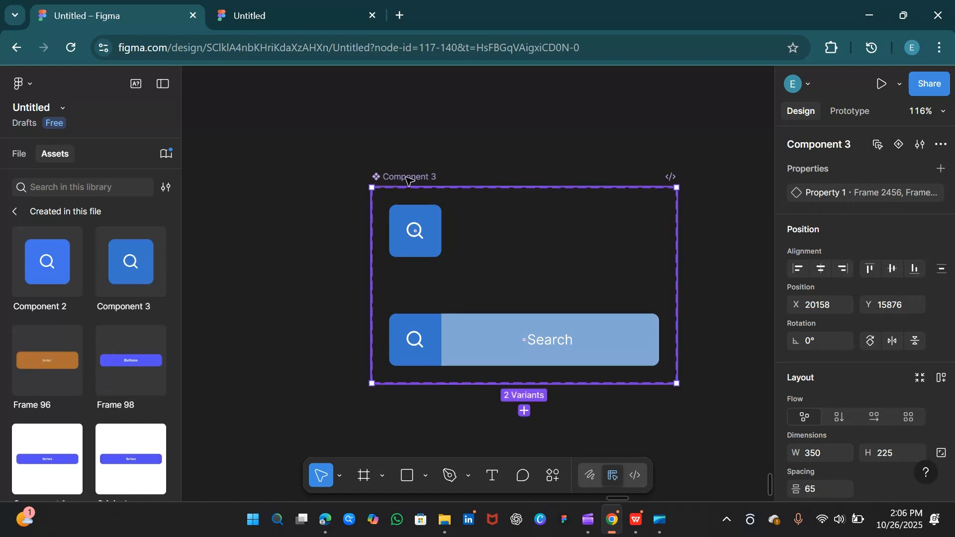
drag(412, 178, 393, 175)
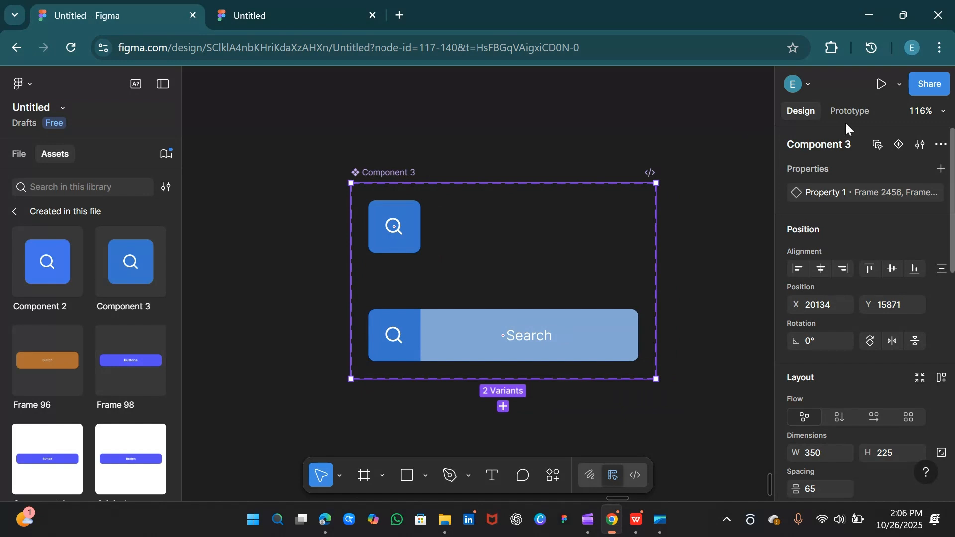
- Connect the icon variant to the expanded search variant with an On click, Change to interaction using Smart animate
click(855, 113)
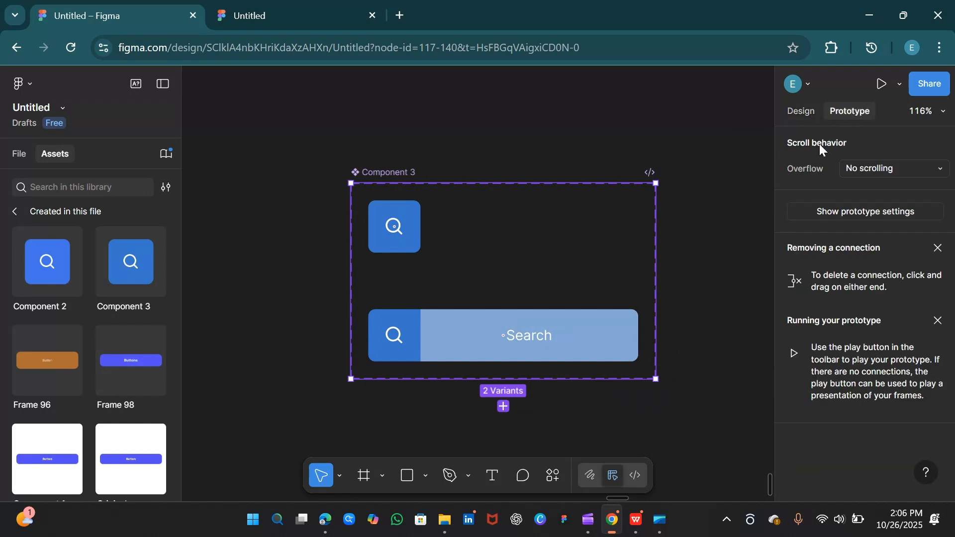
click(418, 223)
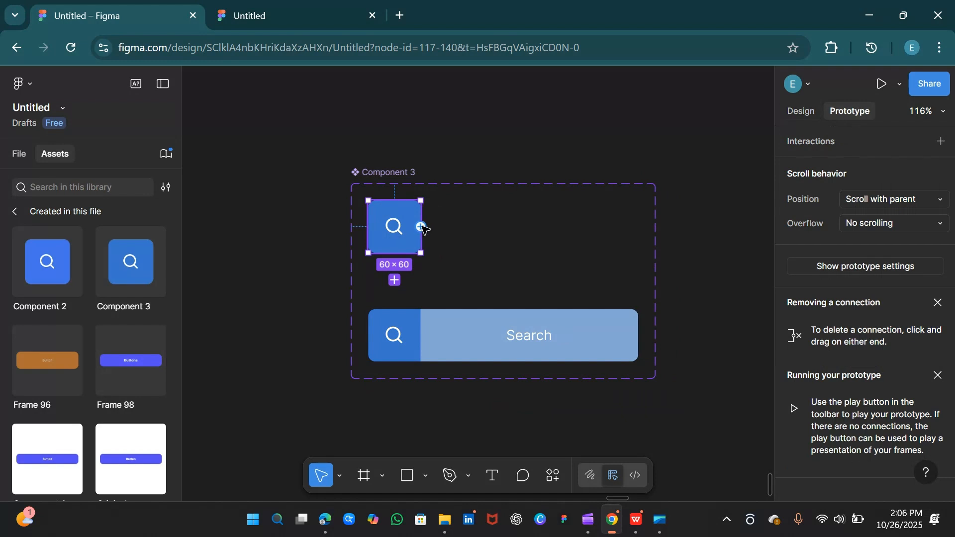
drag(423, 227, 480, 324)
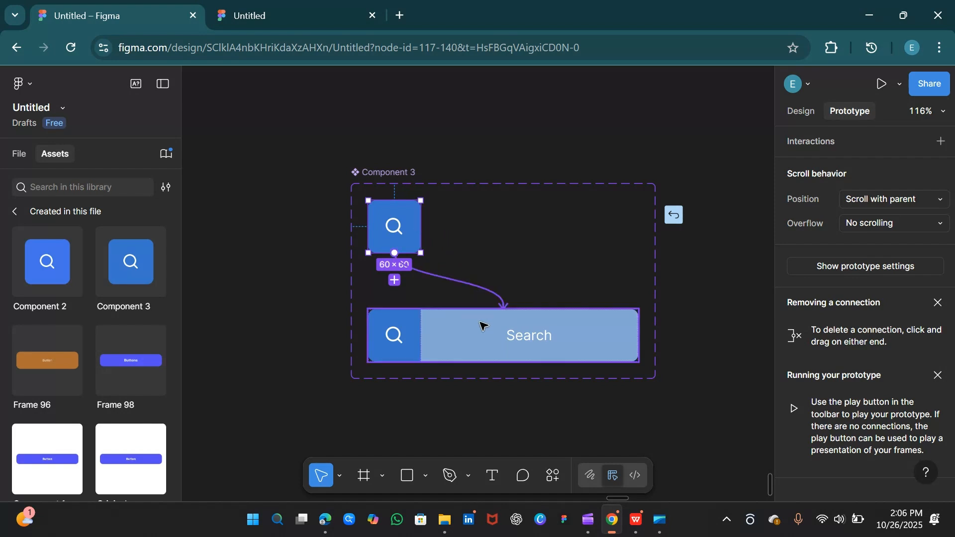
drag(480, 324, 612, 257)
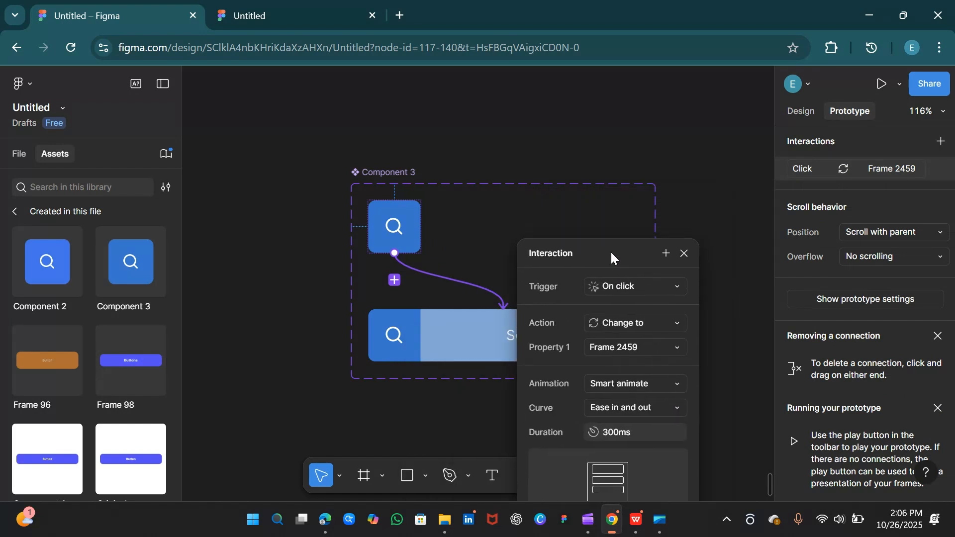
click(679, 293)
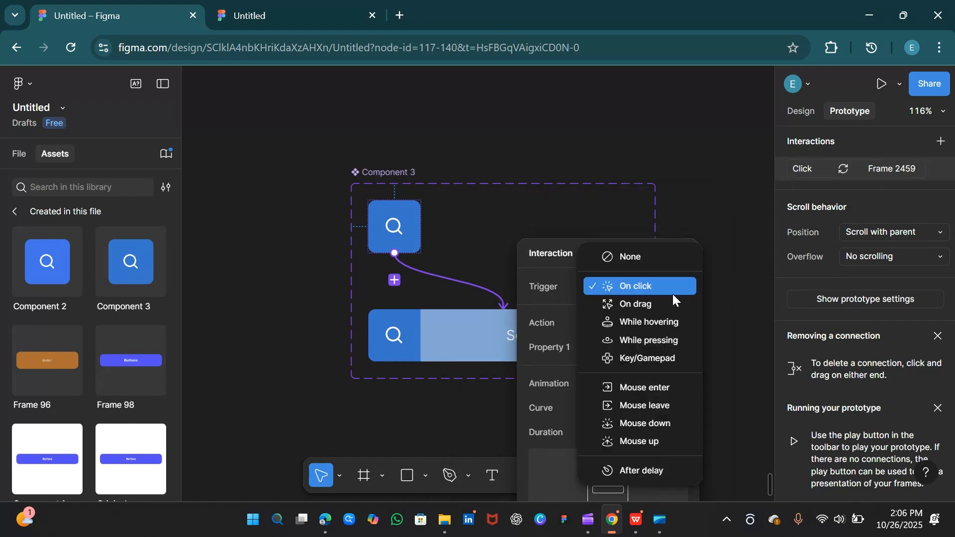
click(659, 291)
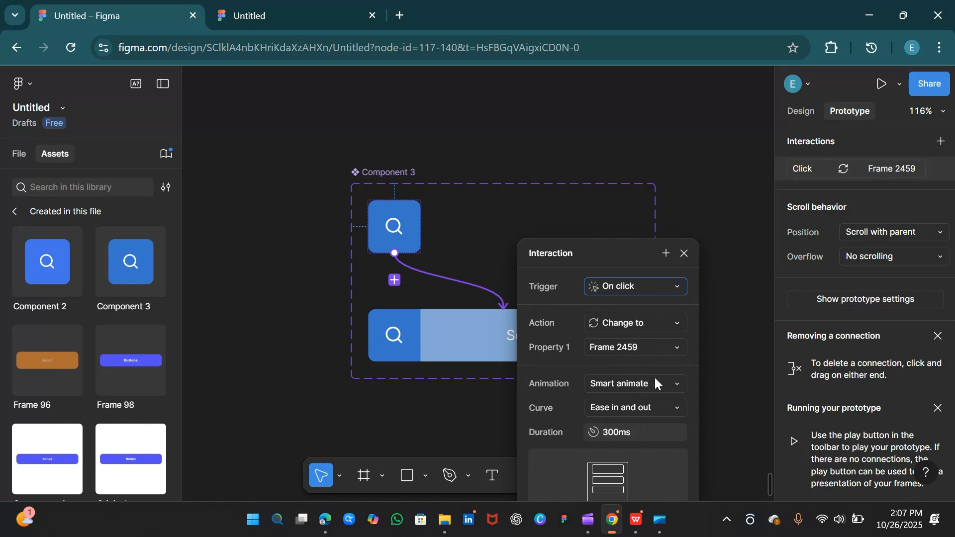
click(673, 383)
click(673, 383)
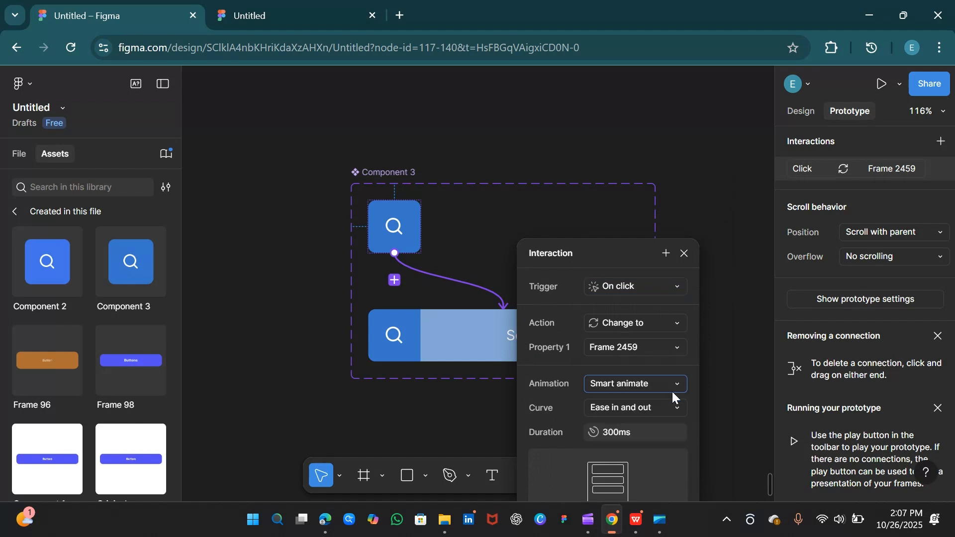
- Keep the Ease in and out curve for the icon variant's interaction and close its settings
click(677, 410)
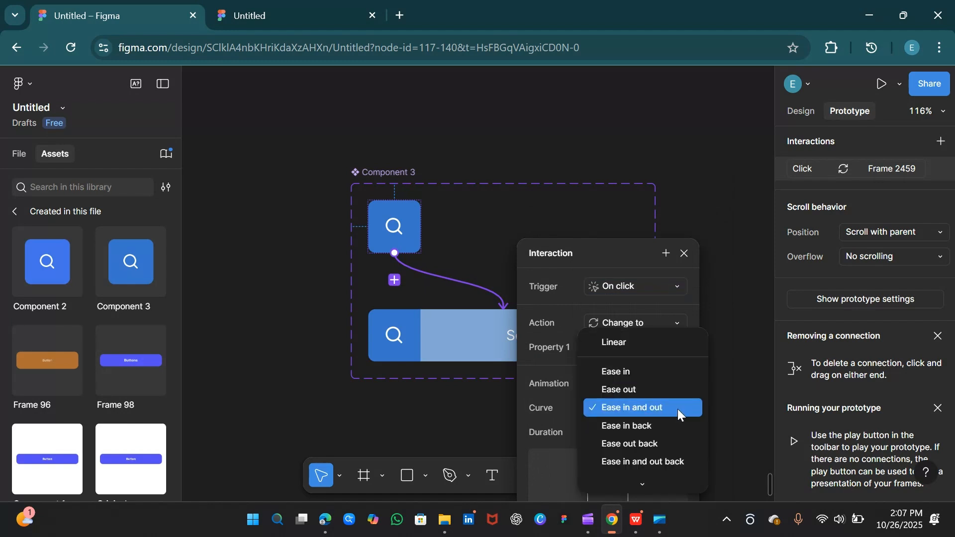
click(673, 408)
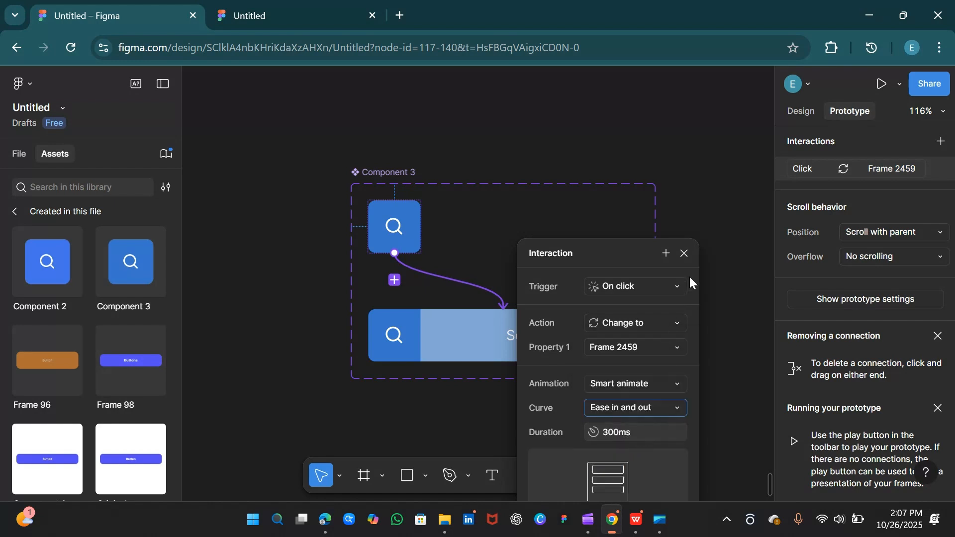
click(685, 254)
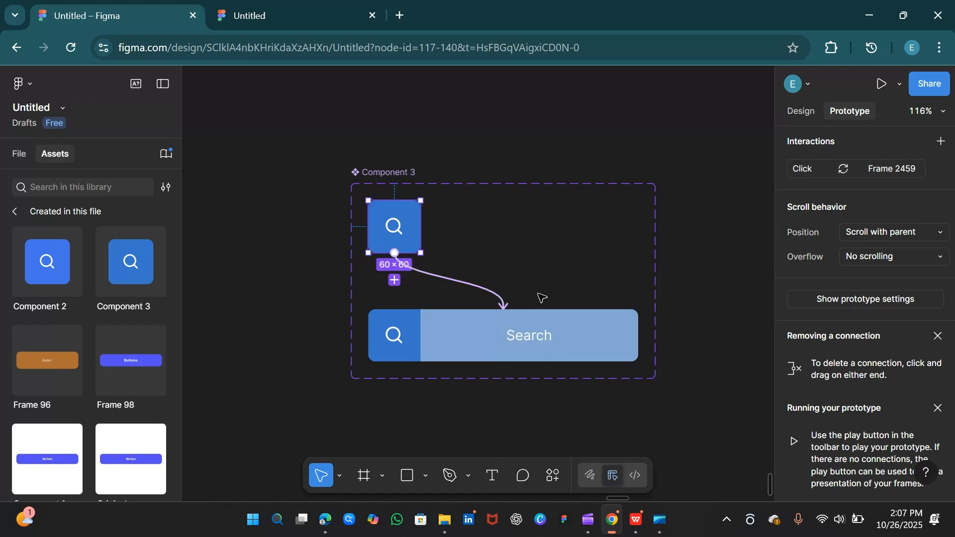
- Connect the expanded search variant back to the icon variant with an On click, Change to interaction using Smart animate
click(462, 331)
drag(514, 310, 412, 245)
drag(401, 286, 496, 155)
click(563, 192)
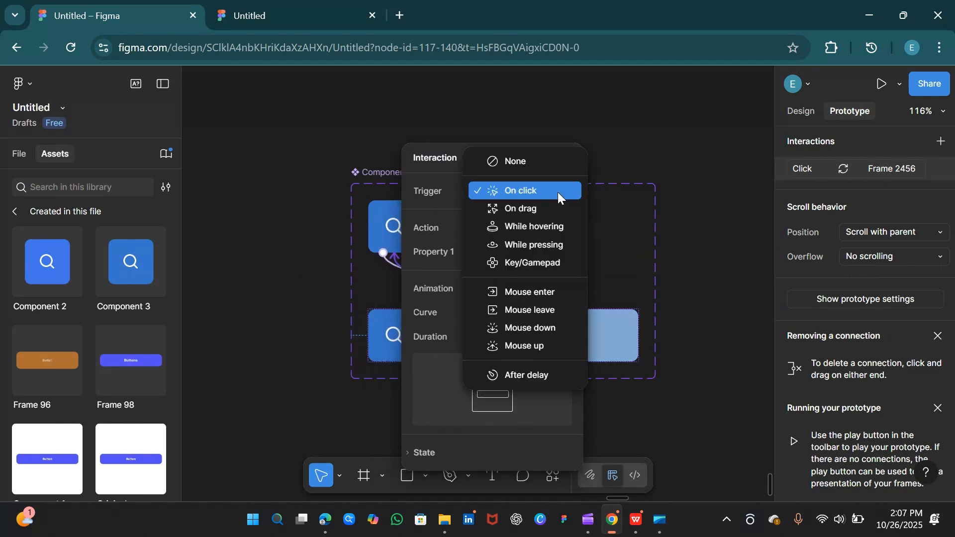
click(547, 192)
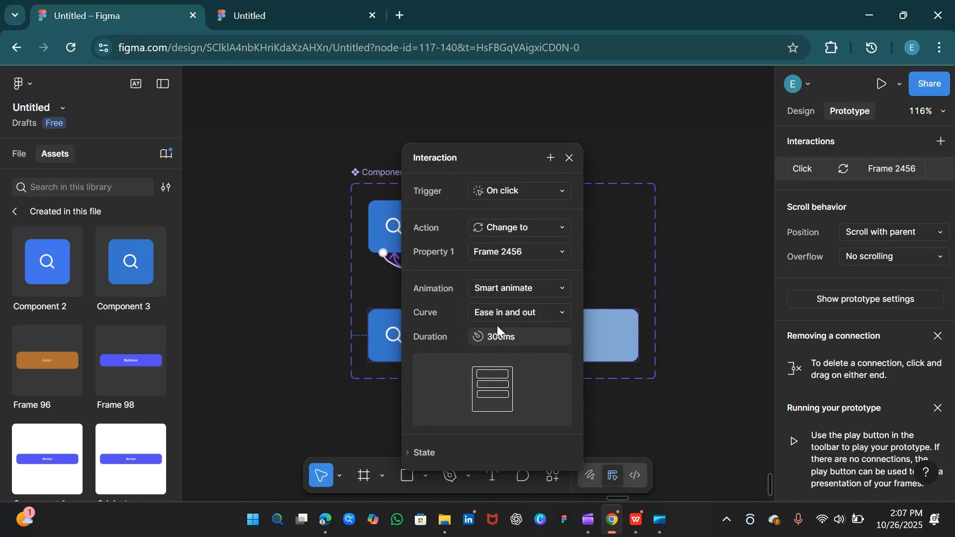
click(568, 160)
- Move the component set left and draw a frame about 457 × 225 on the empty canvas beside it
drag(390, 172, 235, 170)
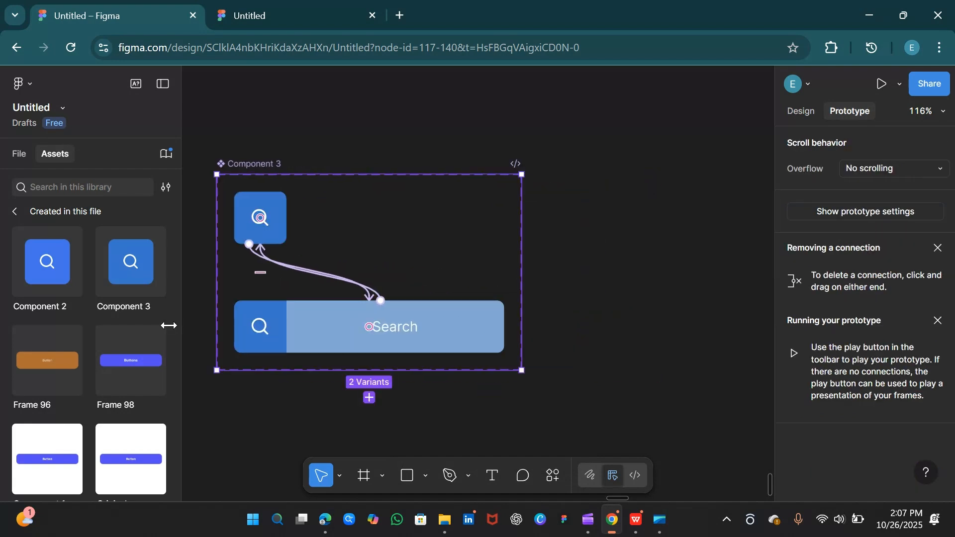
click(365, 478)
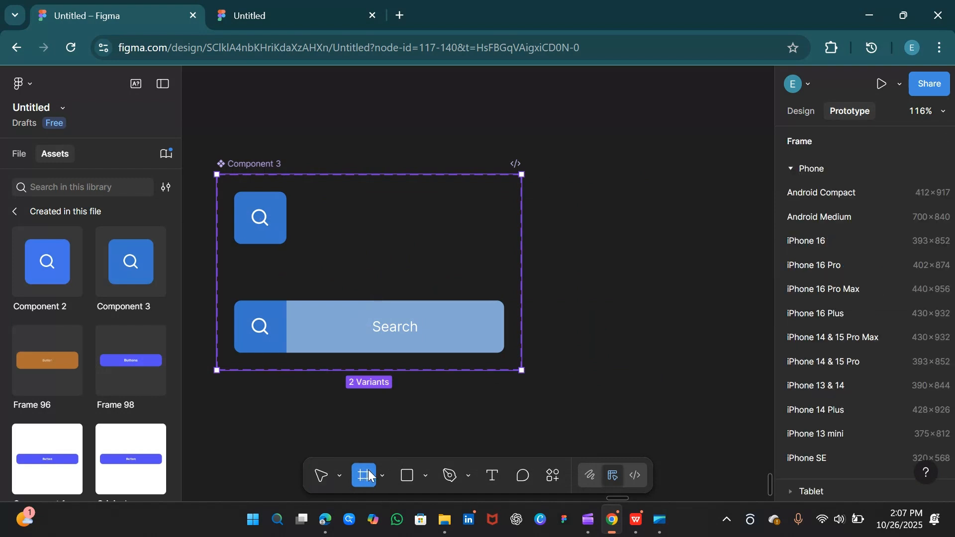
drag(547, 176, 735, 370)
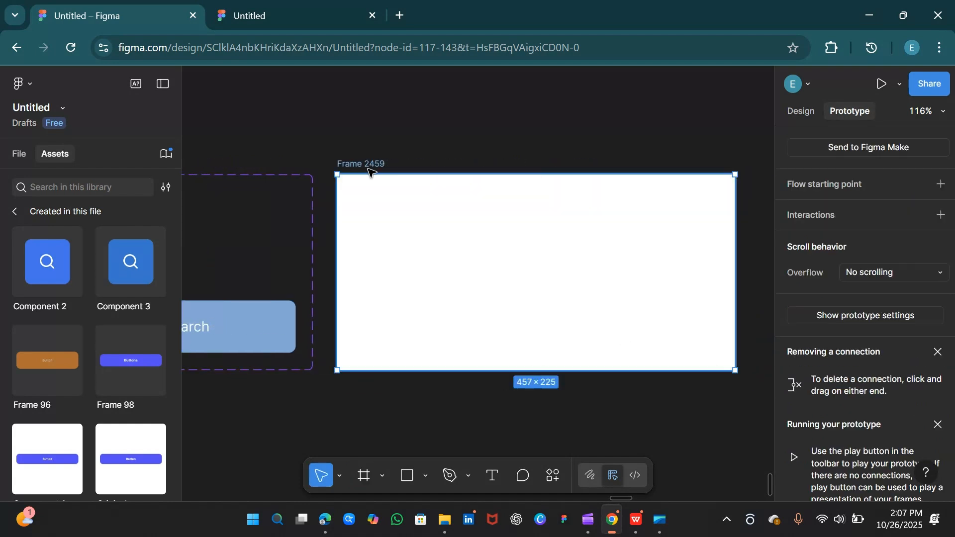
- Place an instance of Component 3 from the file's assets near the new frame's left edge, at about X 31, Y 83
click(814, 110)
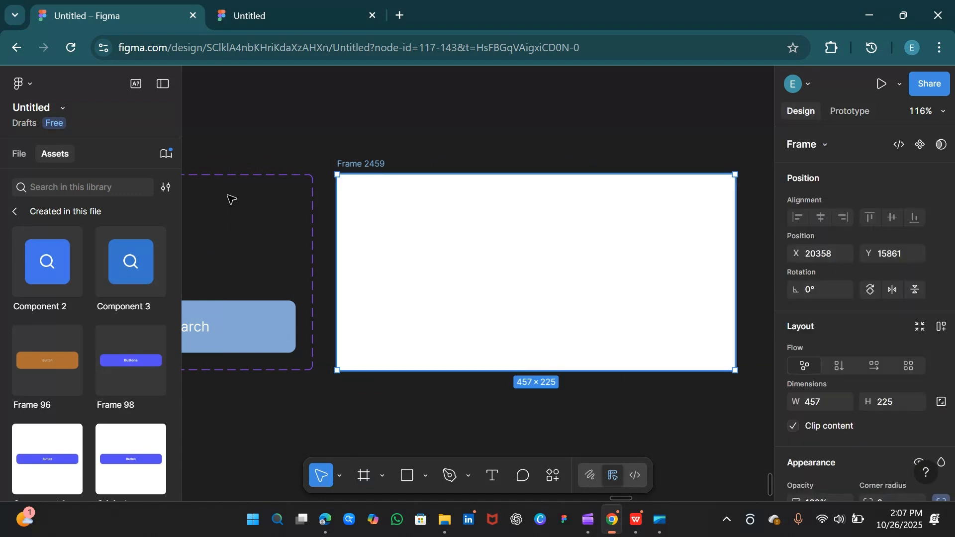
click(21, 153)
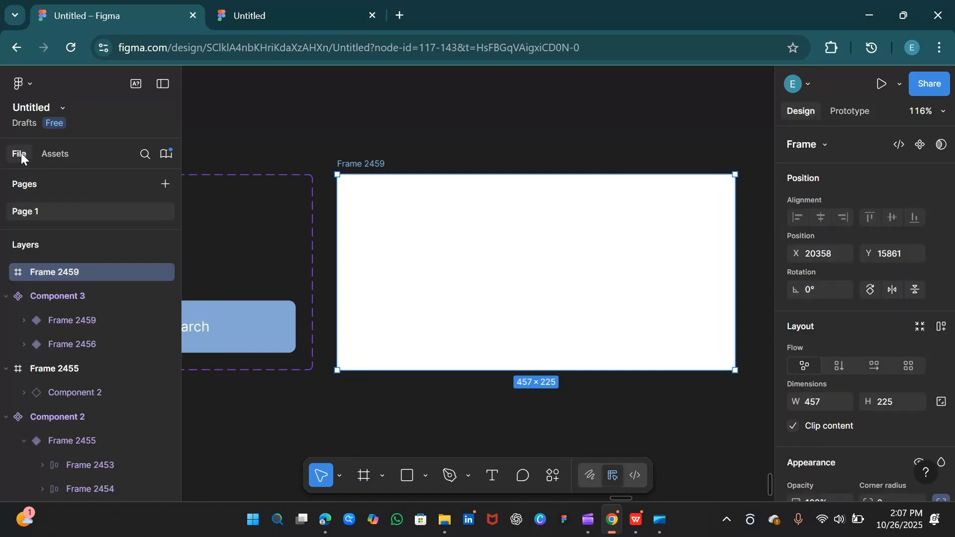
click(53, 155)
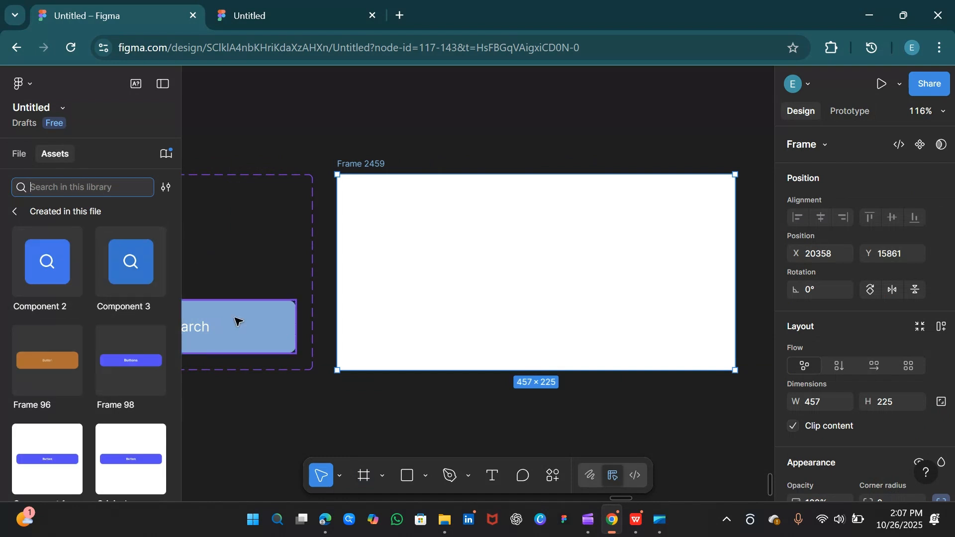
drag(130, 264, 390, 248)
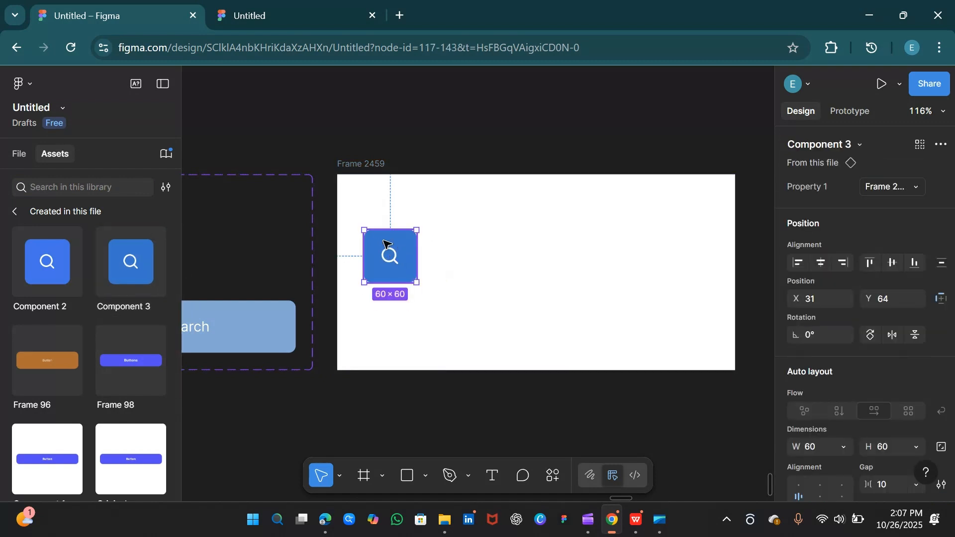
click(366, 169)
drag(388, 256, 390, 272)
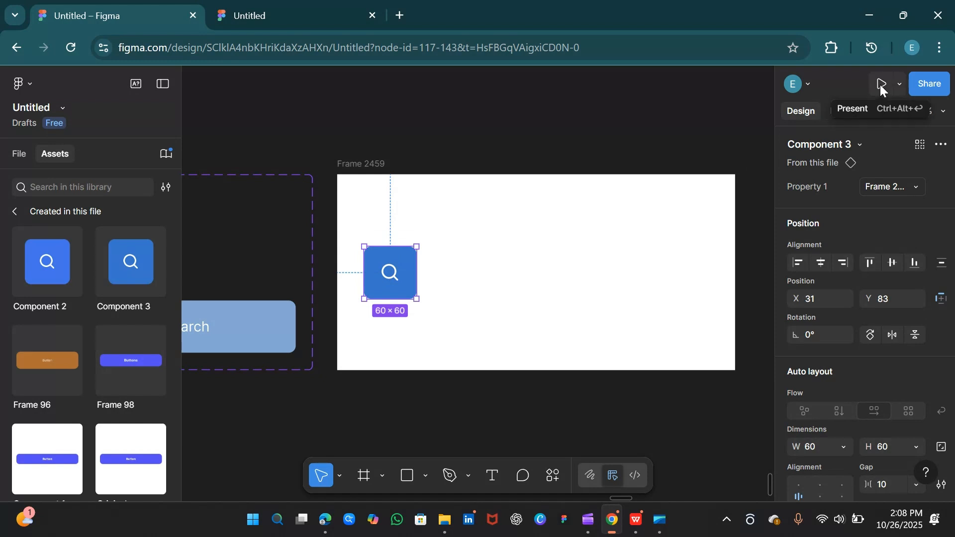
- Switch to the already open prototype preview and test expanding and collapsing its search button
click(276, 14)
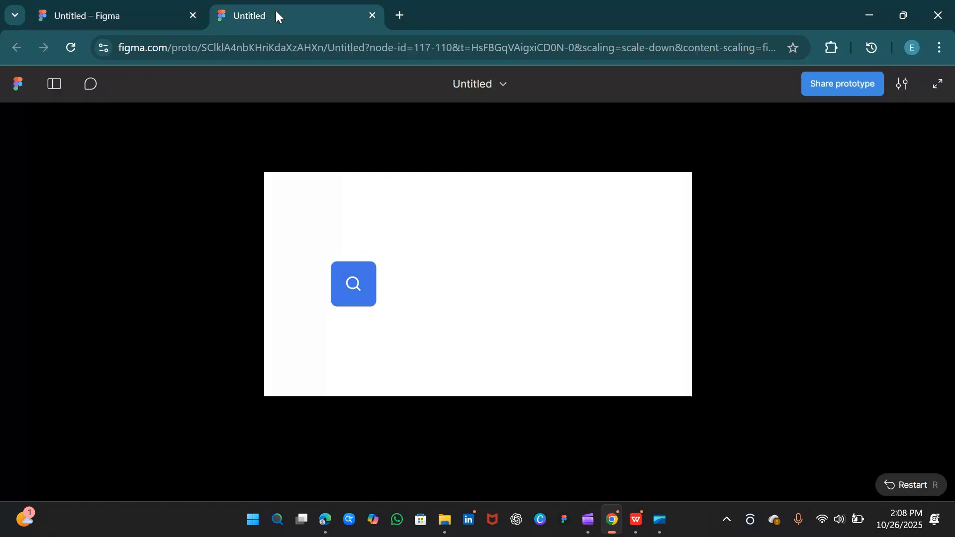
click(355, 294)
click(355, 293)
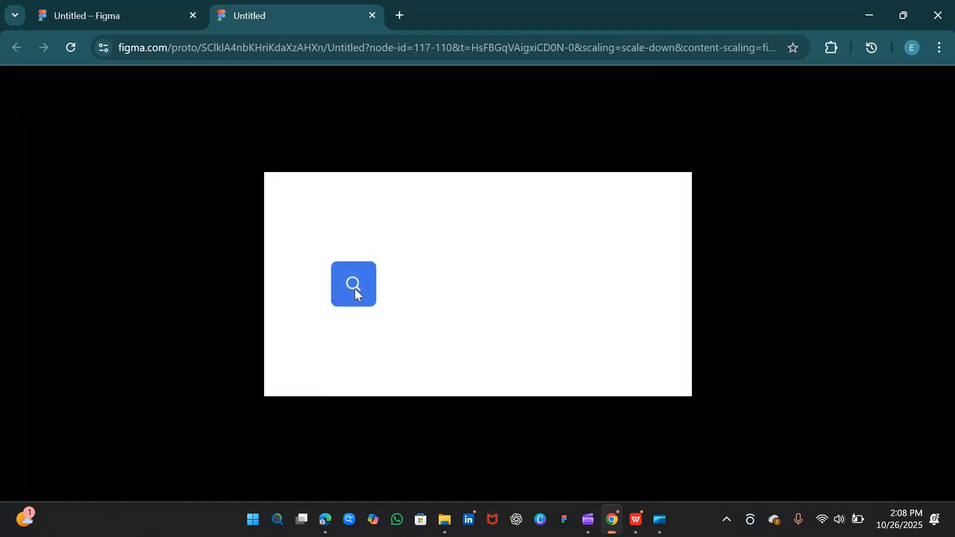
click(355, 294)
click(354, 290)
click(354, 290)
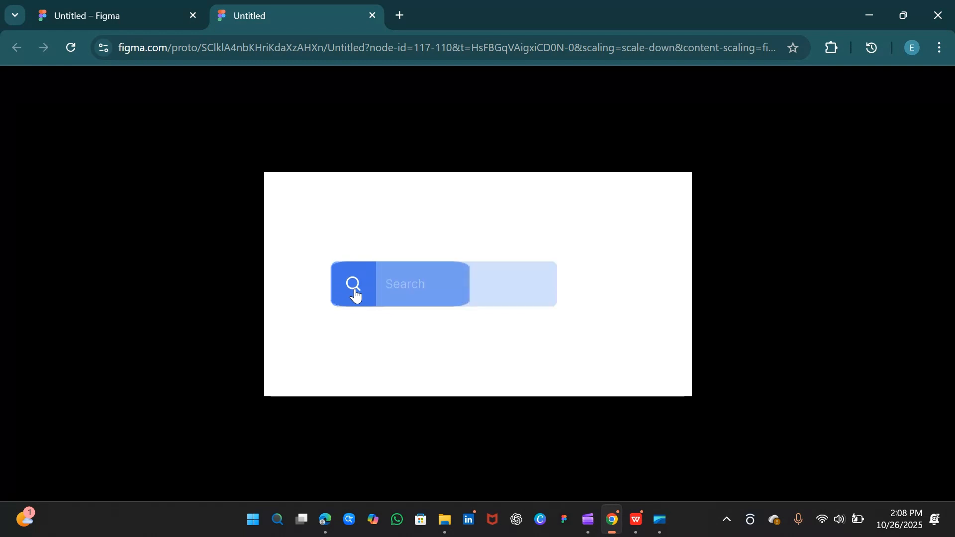
click(355, 294)
click(355, 293)
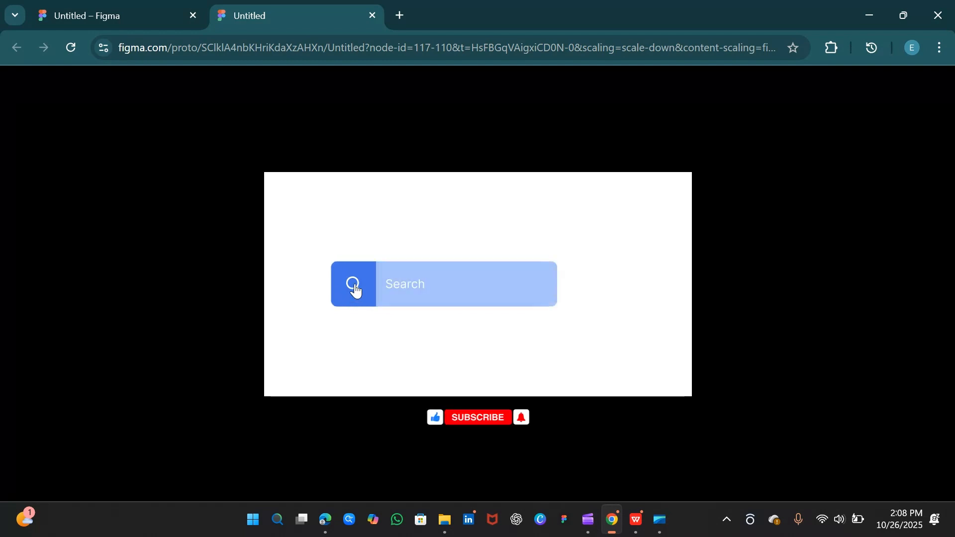